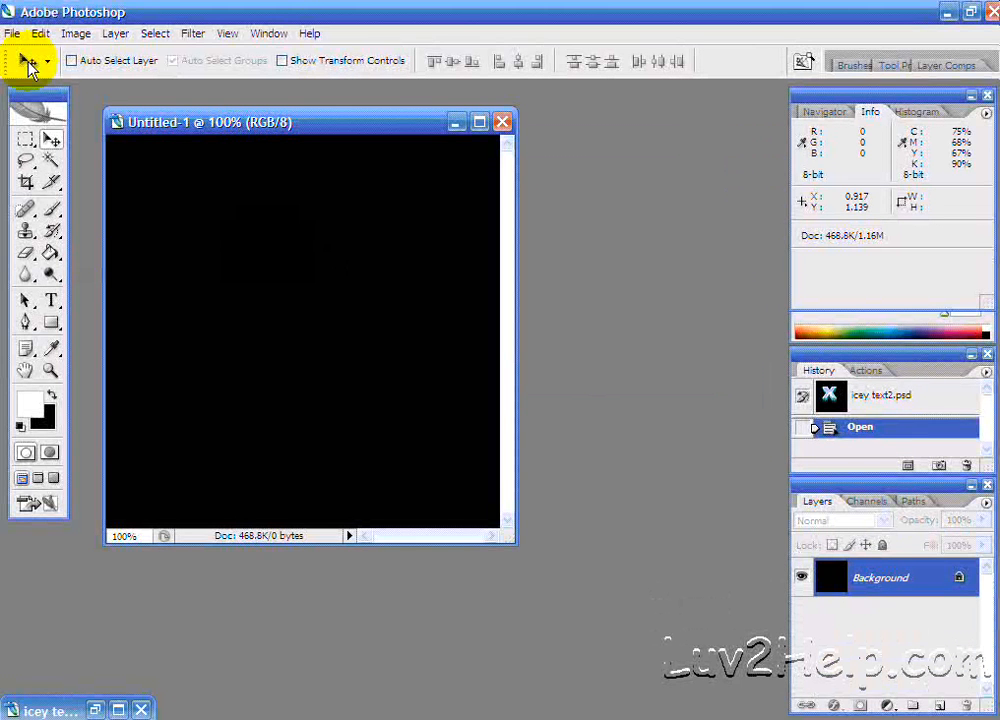
Step: Create a new empty layer above the black background
left_click(116, 33)
mouse_move(185, 52)
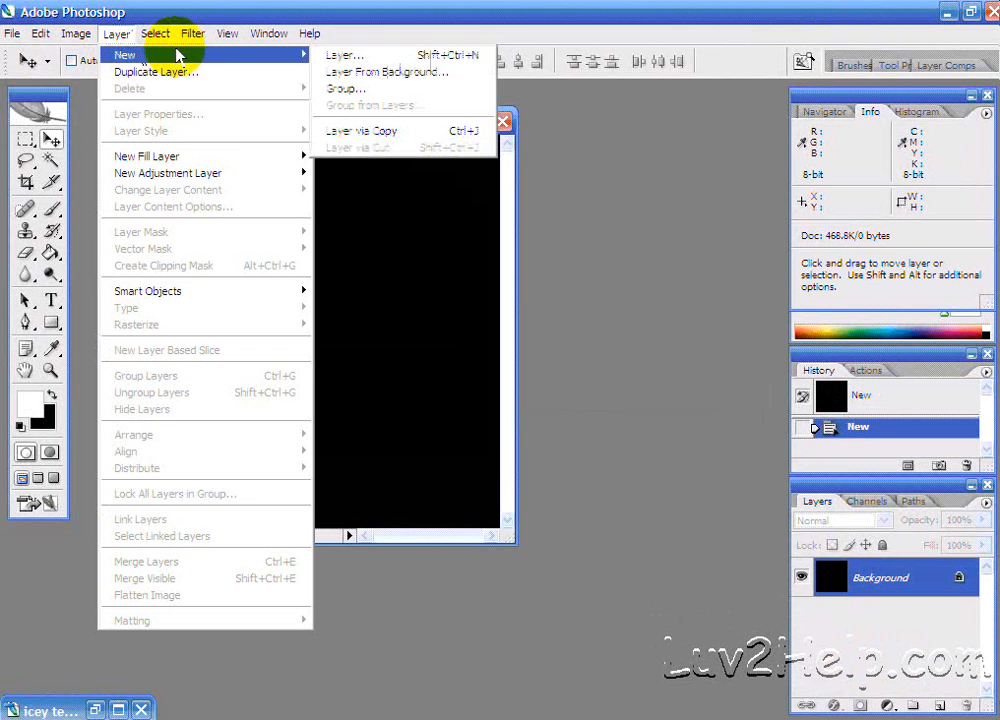
left_click(357, 57)
left_click(661, 225)
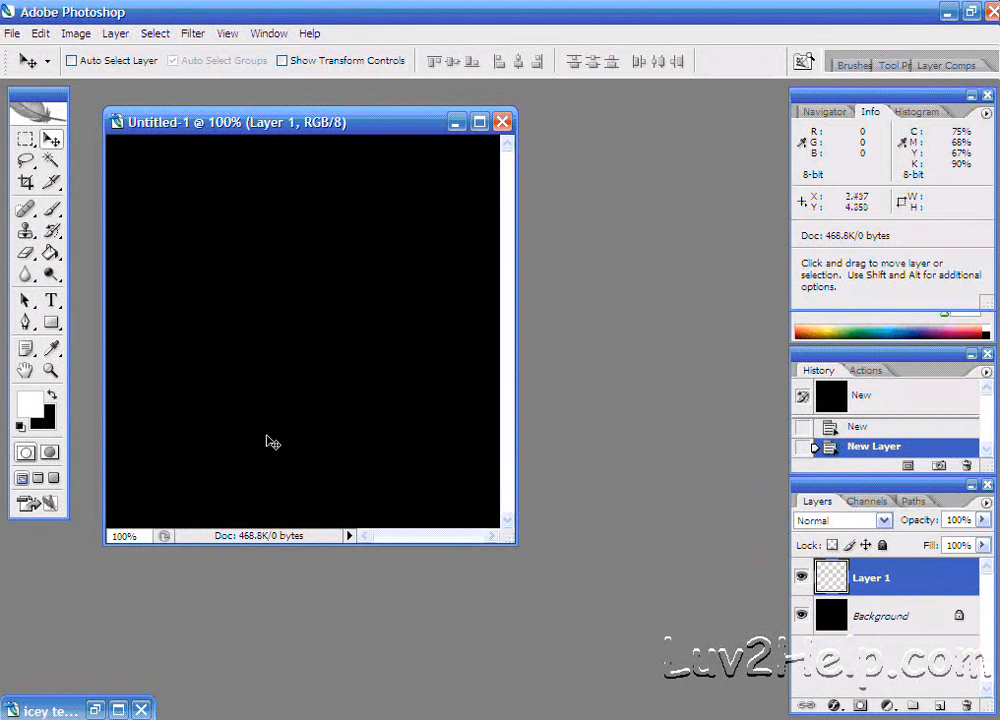
Step: Add a white letter Y in Arial Black at 200 pt and move it to around the middle of the canvas
left_click(51, 300)
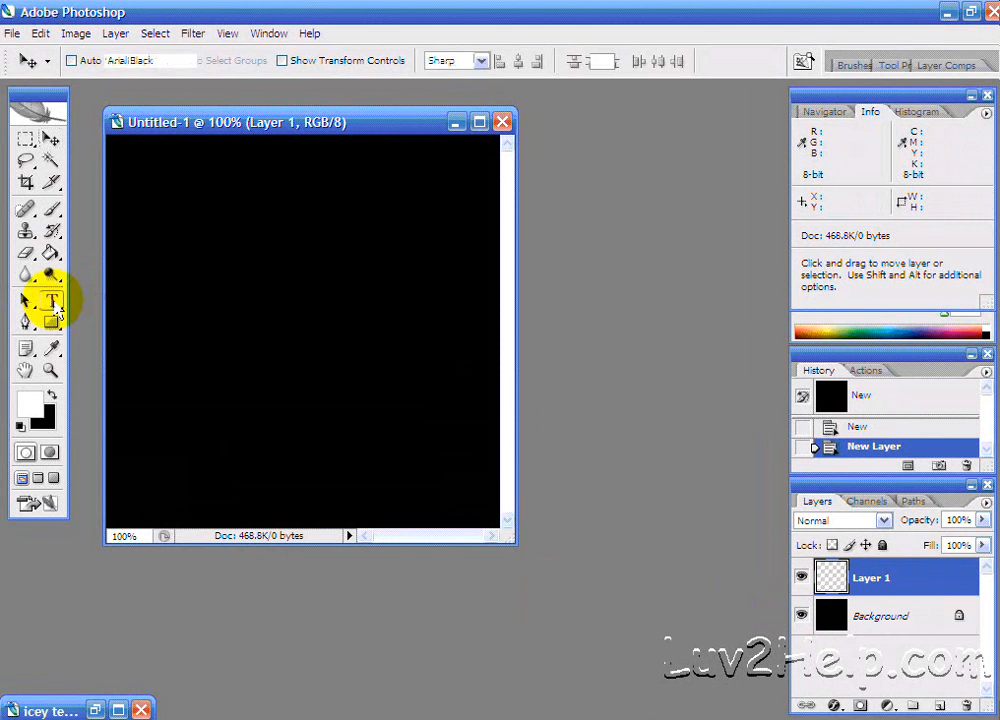
left_click(150, 60)
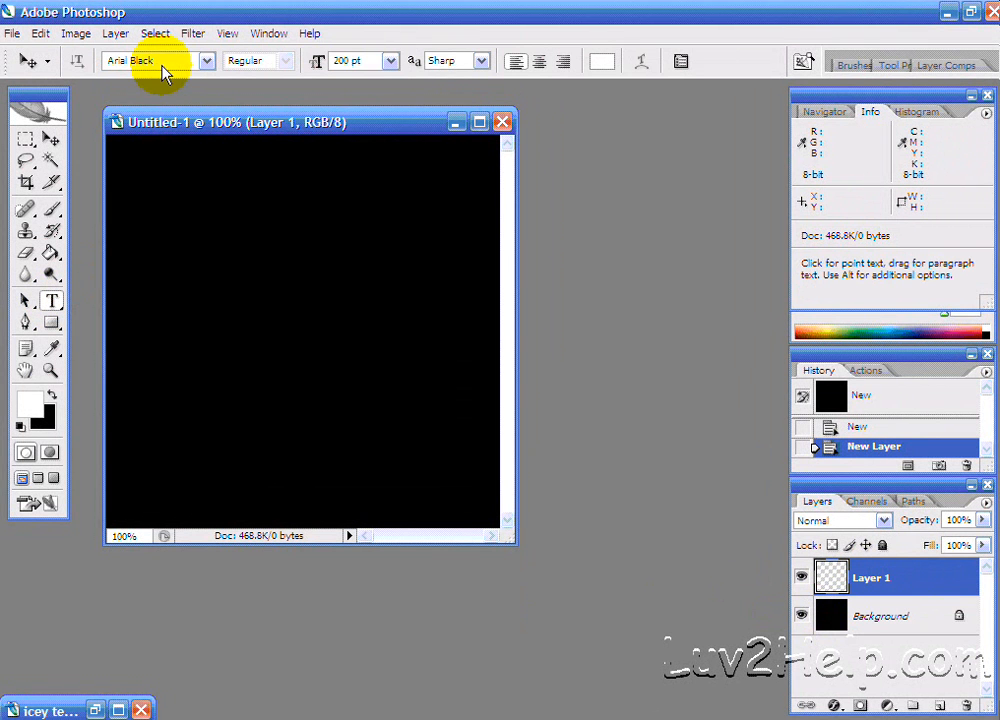
left_click(357, 57)
key("Tab")
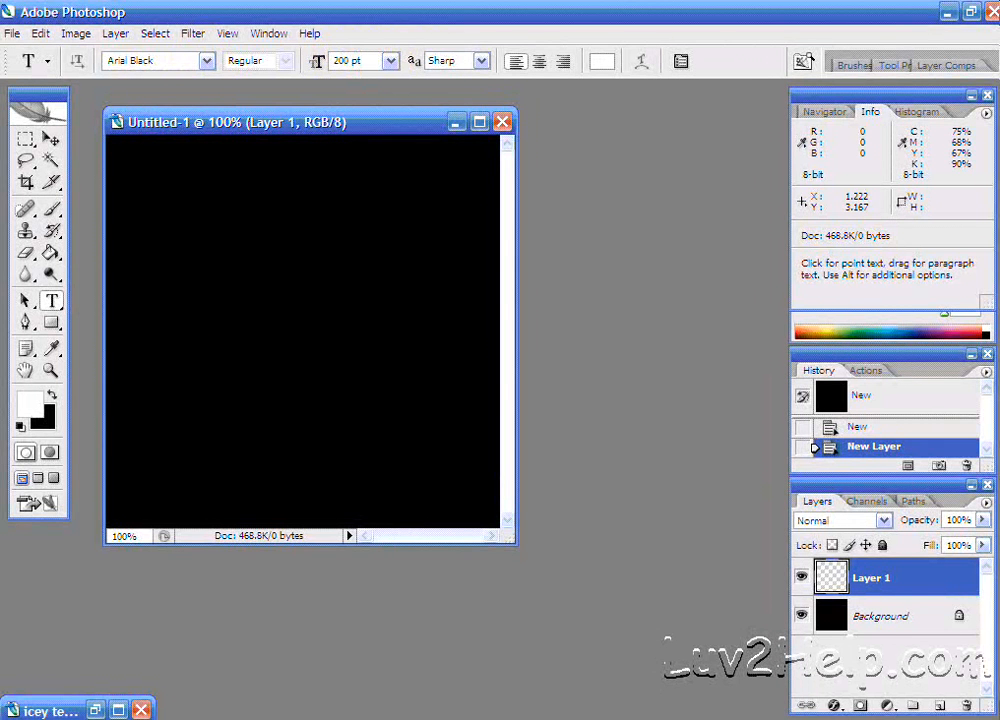
left_click(192, 358)
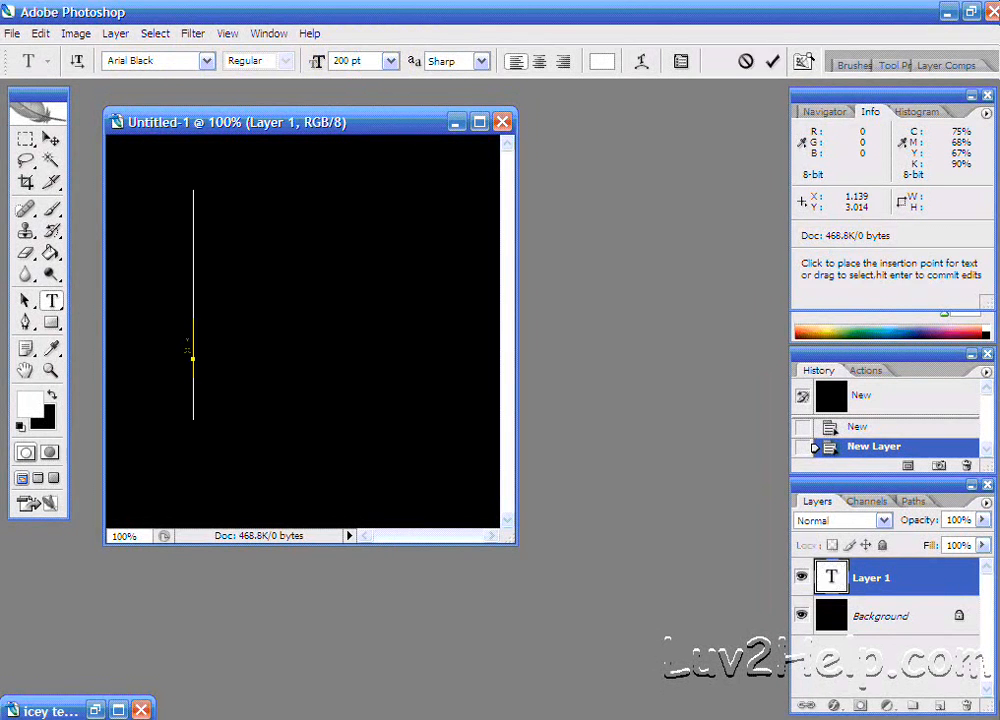
type("Y")
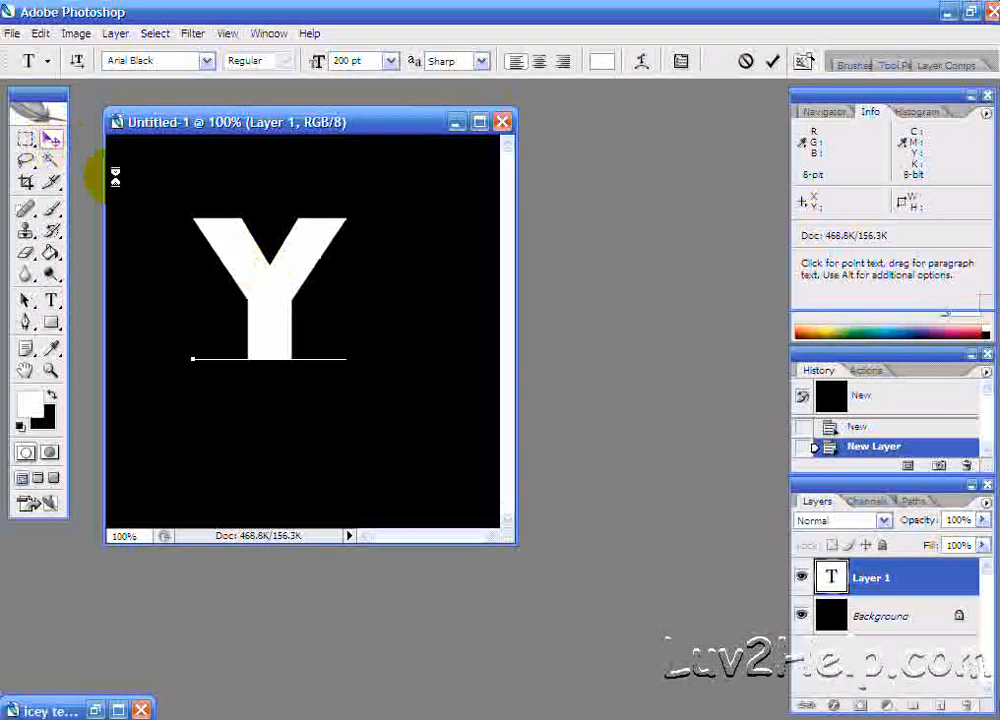
left_click(50, 140)
left_click_drag(224, 250, 238, 270)
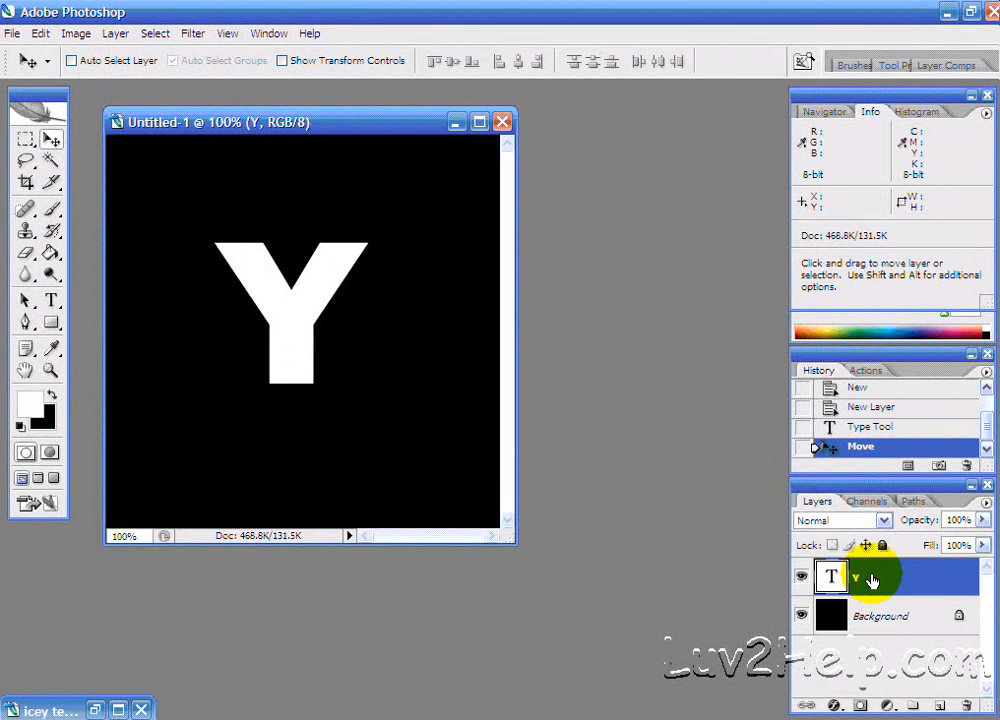
Step: Rasterize the Y layer and apply Add Noise at 150% with Uniform distribution and Monochromatic enabled
left_click(194, 34)
mouse_move(231, 175)
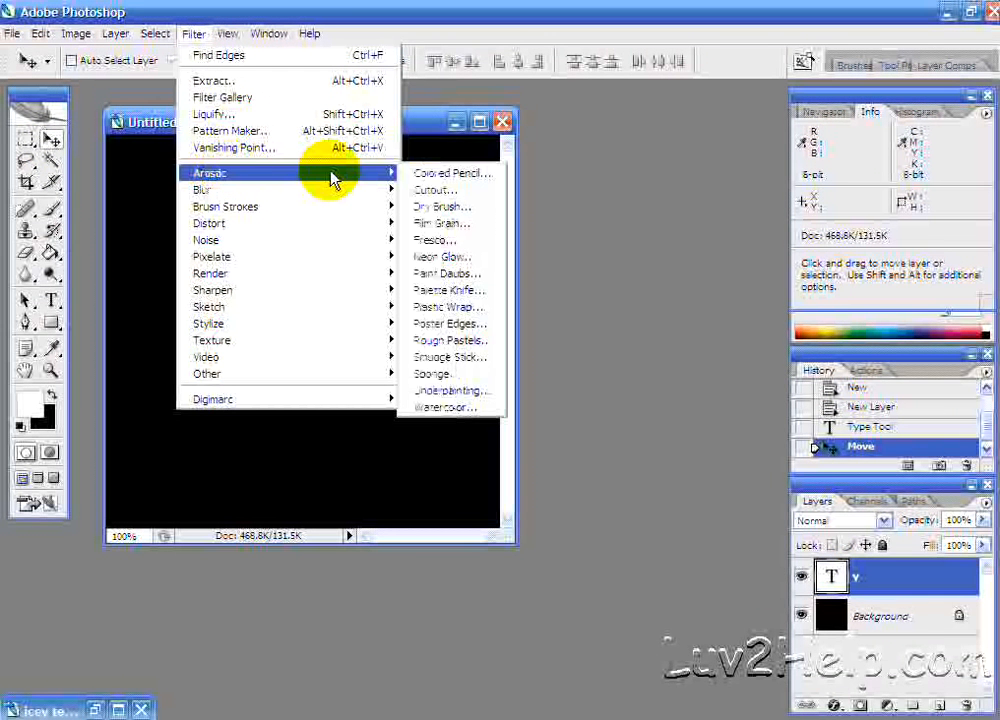
mouse_move(396, 241)
left_click(432, 240)
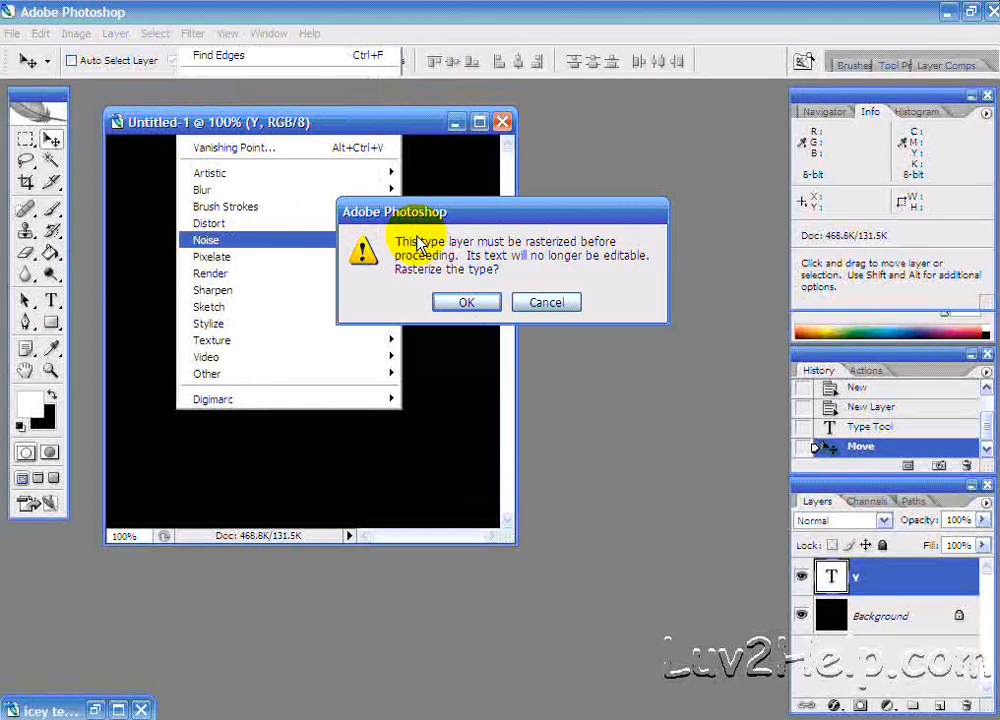
left_click(470, 307)
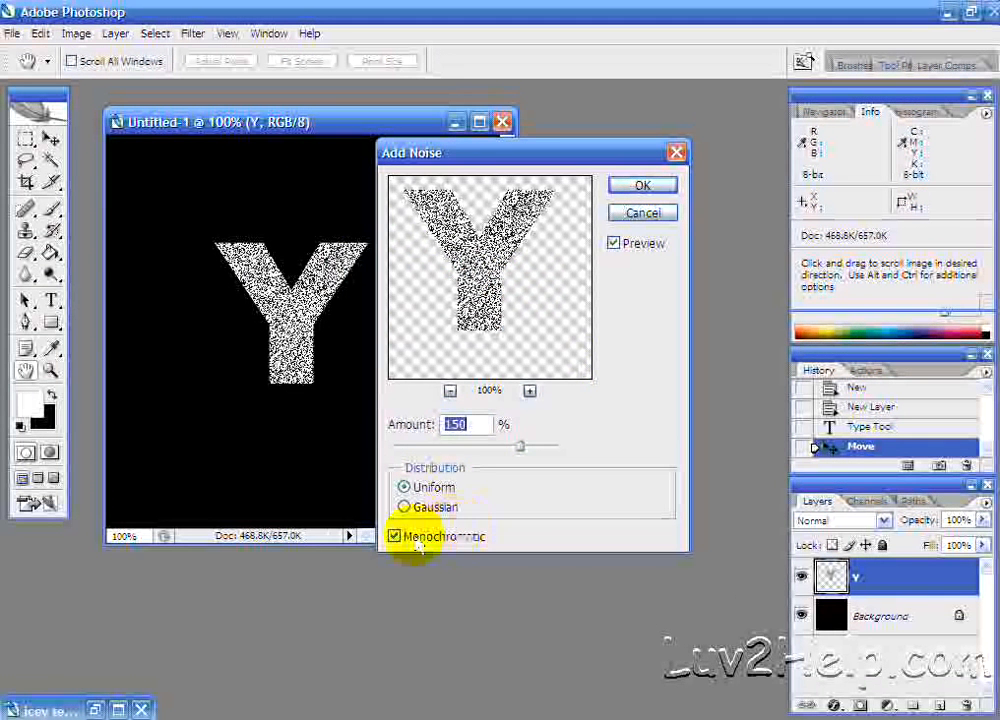
left_click(640, 187)
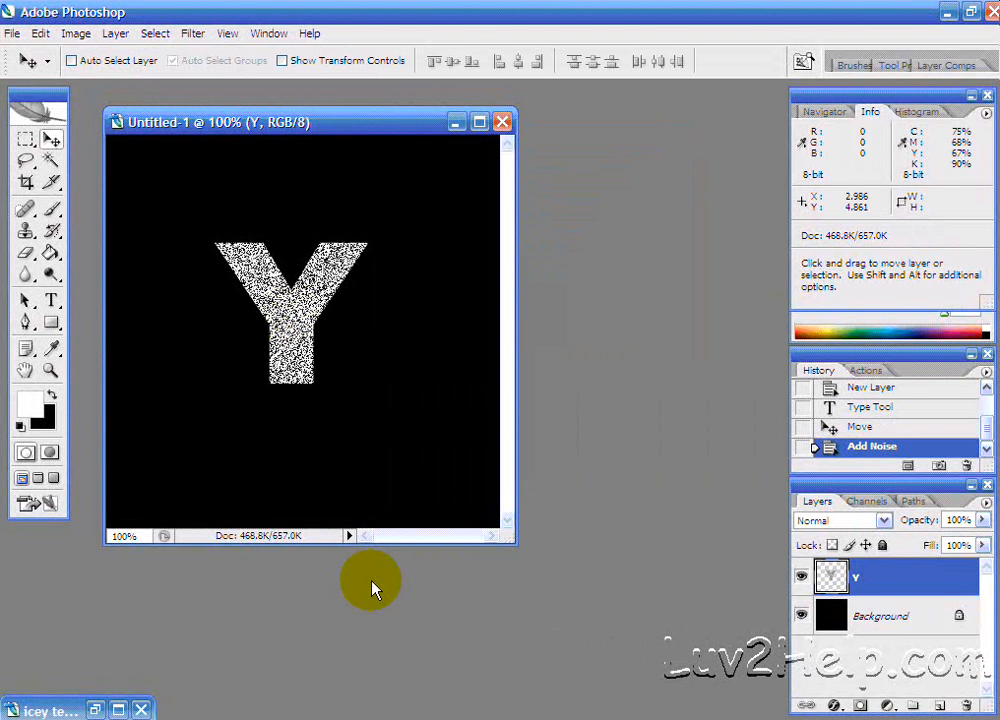
Step: Apply the Crystallize filter to the Y layer with a cell size of 4
left_click(193, 33)
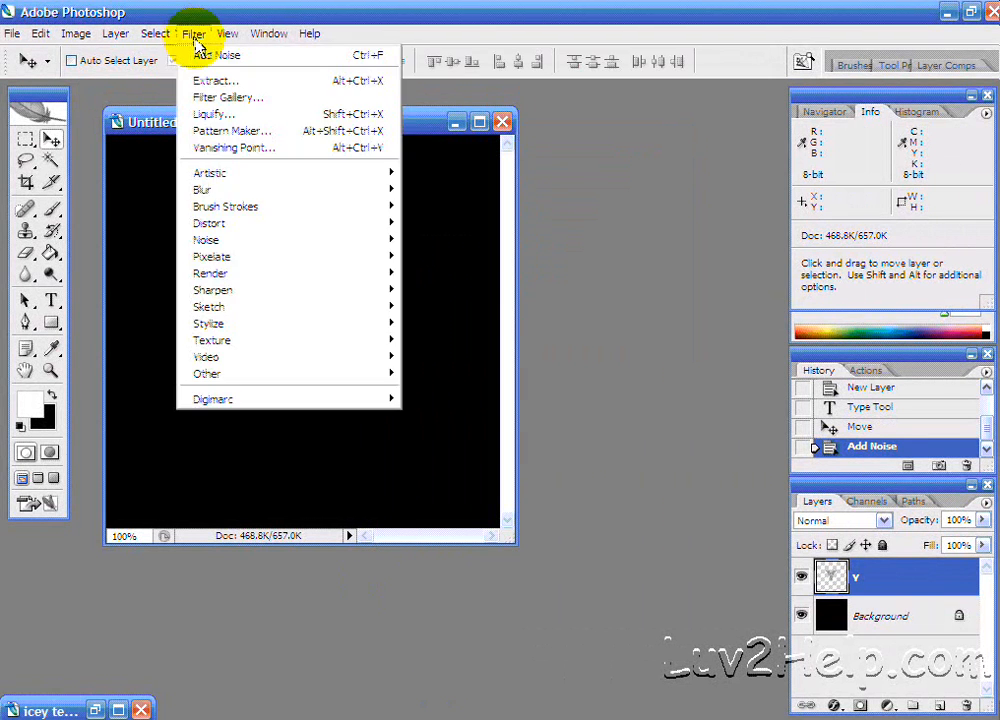
mouse_move(260, 262)
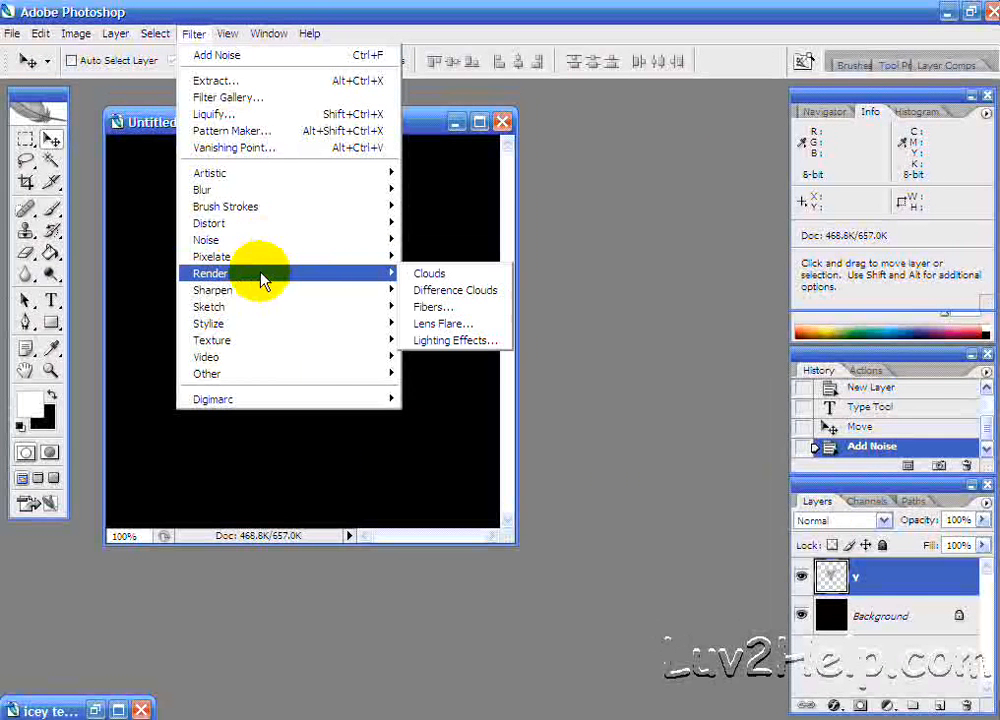
mouse_move(277, 328)
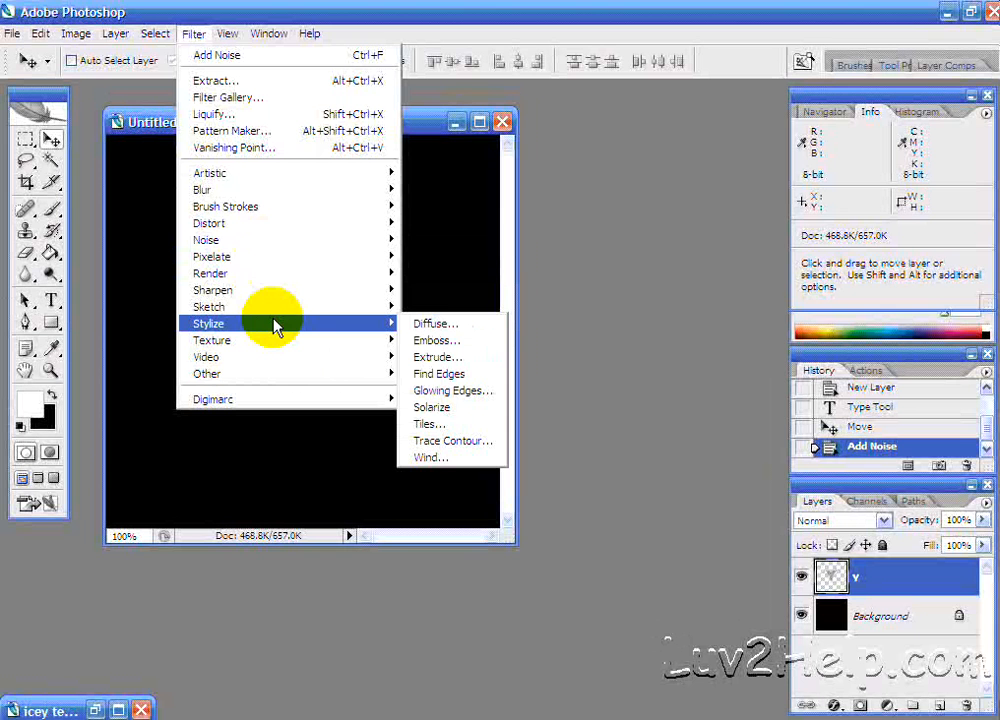
mouse_move(293, 262)
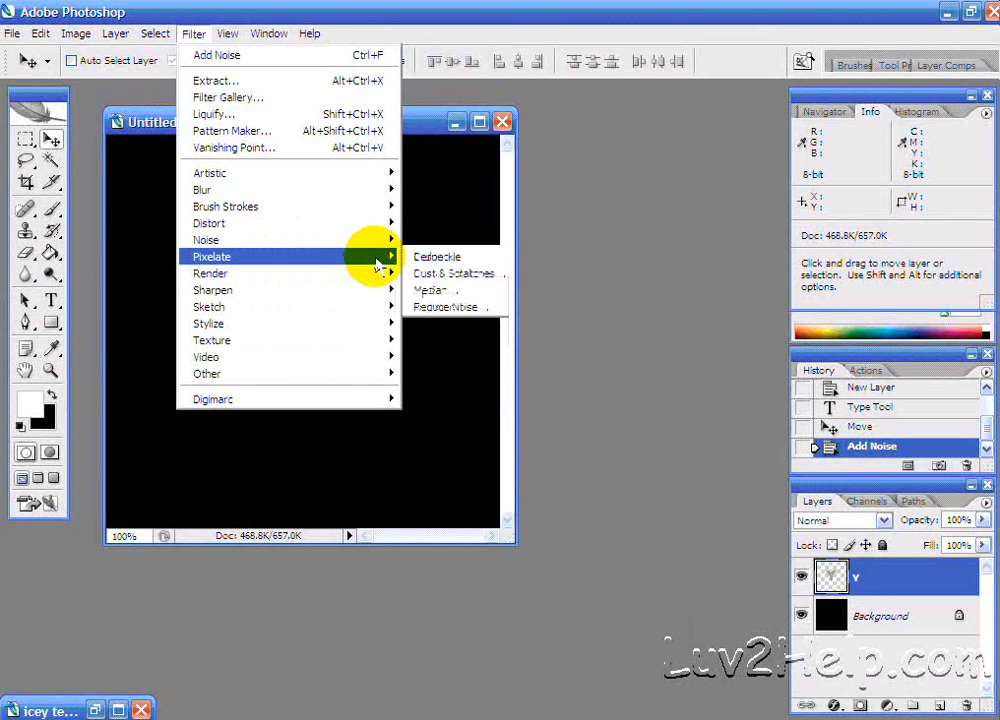
left_click(455, 278)
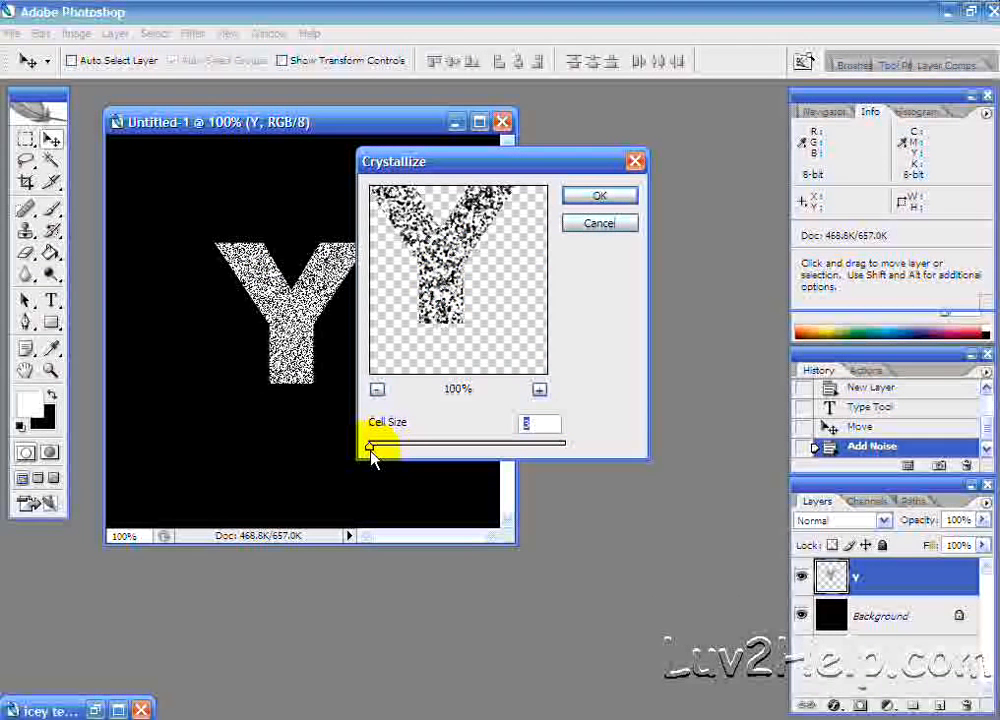
mouse_move(371, 446)
left_mouse_down()
mouse_move(378, 452)
mouse_move(373, 442)
left_mouse_up()
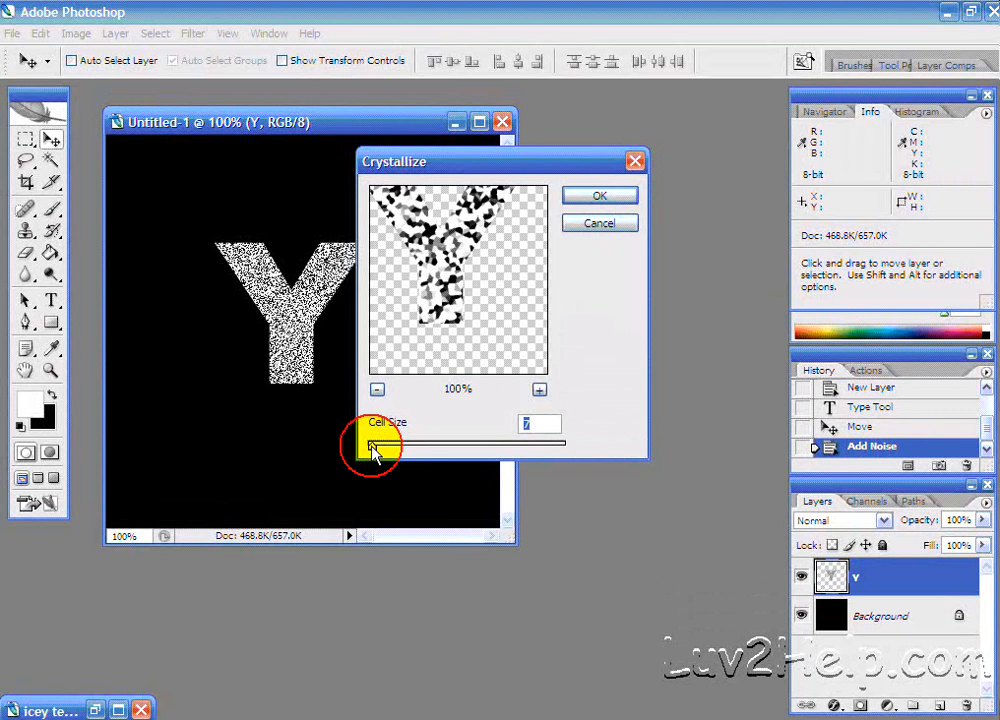
type("4")
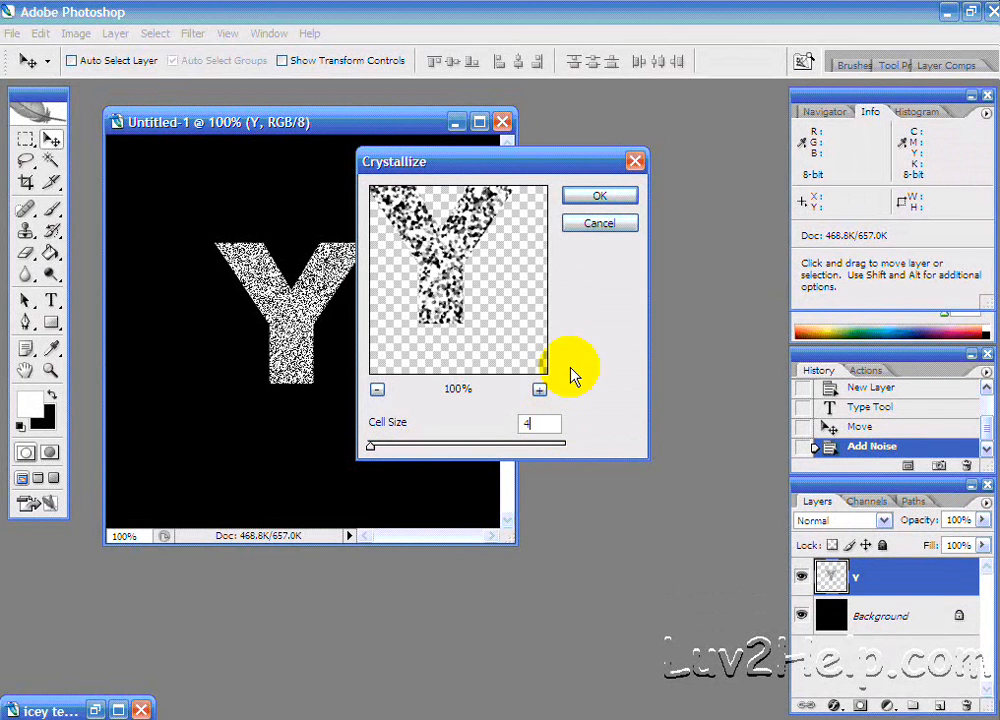
left_click(598, 195)
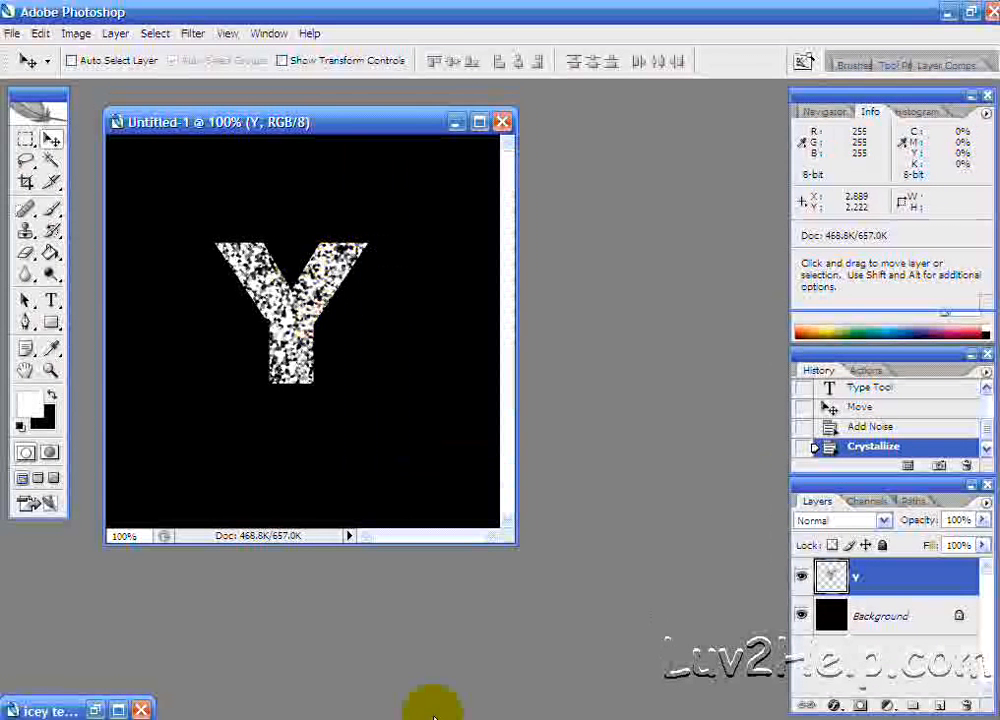
Step: Apply the Find Edges filter to the crystallized Y layer
left_click(190, 34)
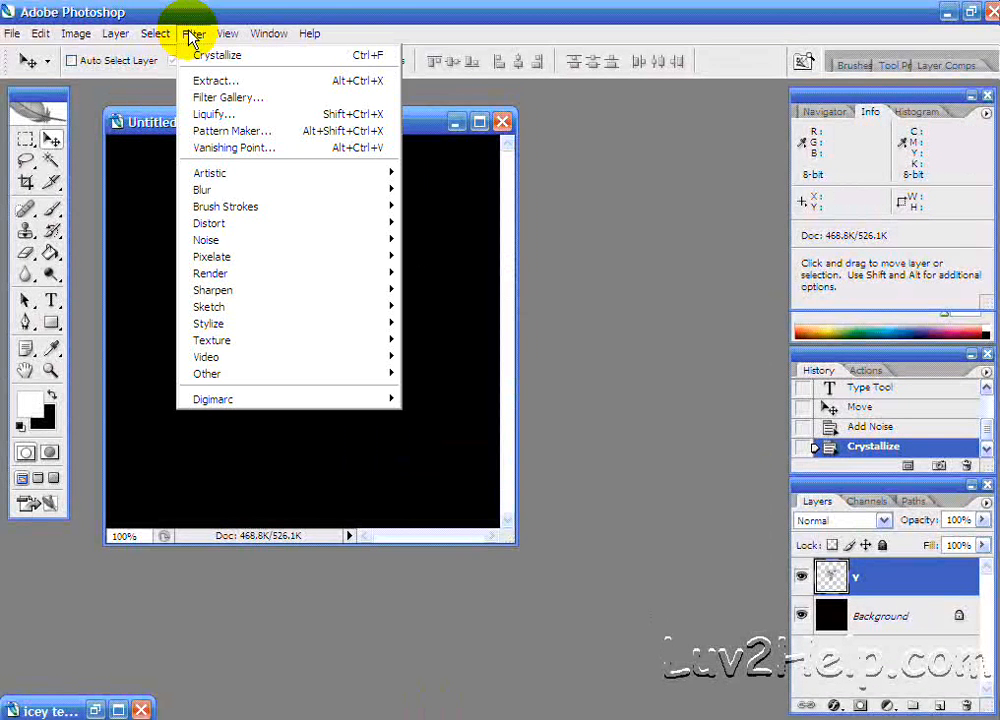
mouse_move(226, 327)
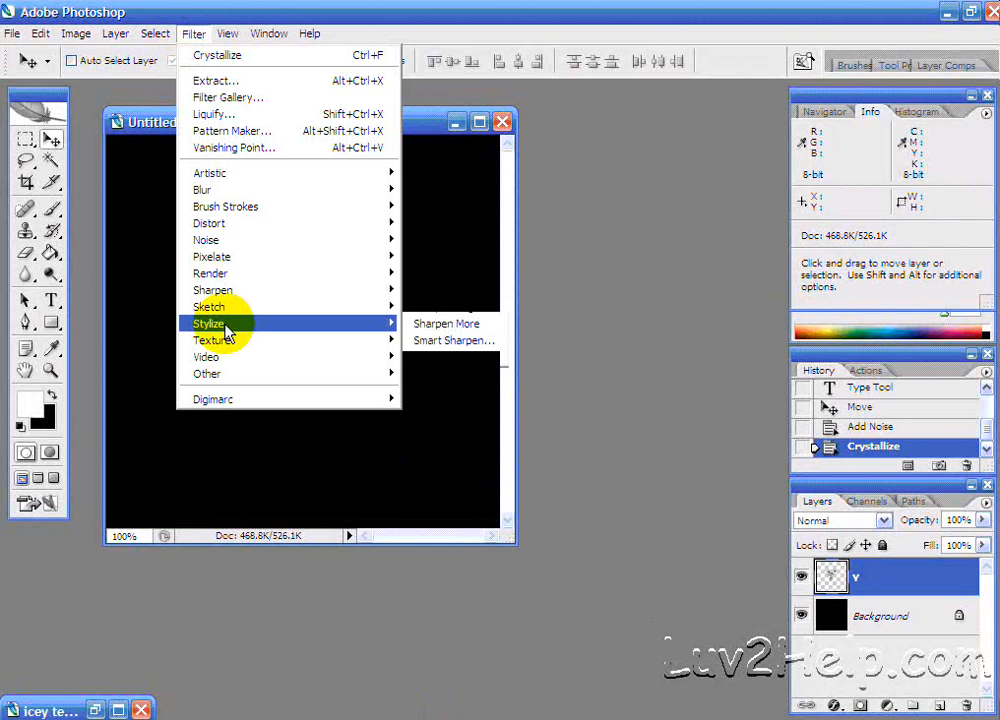
left_click(445, 375)
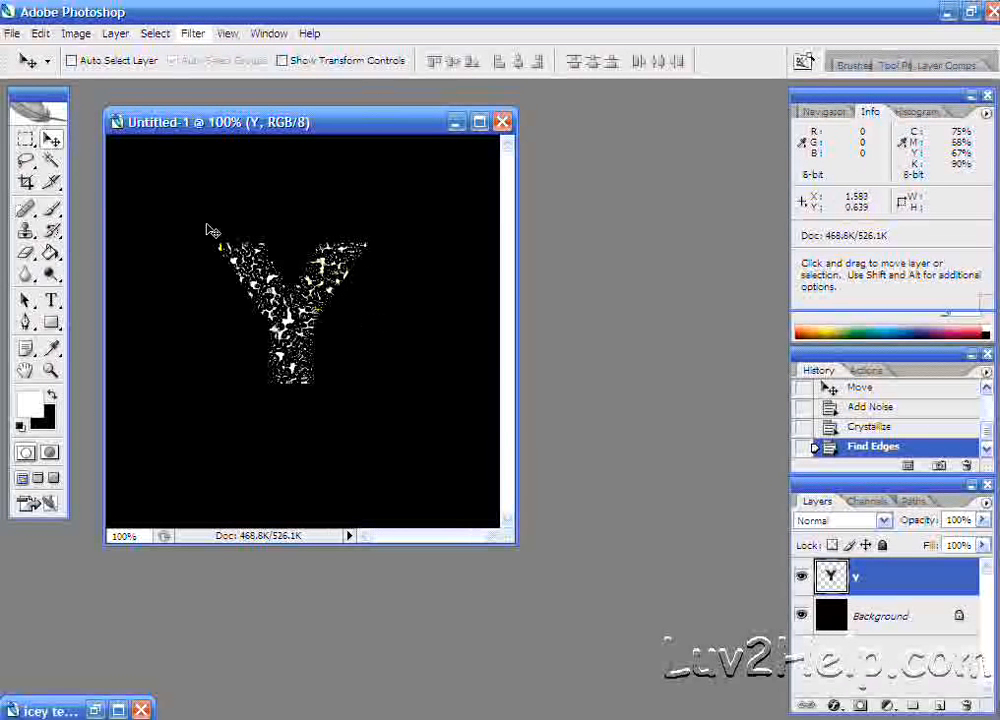
Step: Invert the colours of the Y layer
left_click(88, 40)
mouse_move(91, 80)
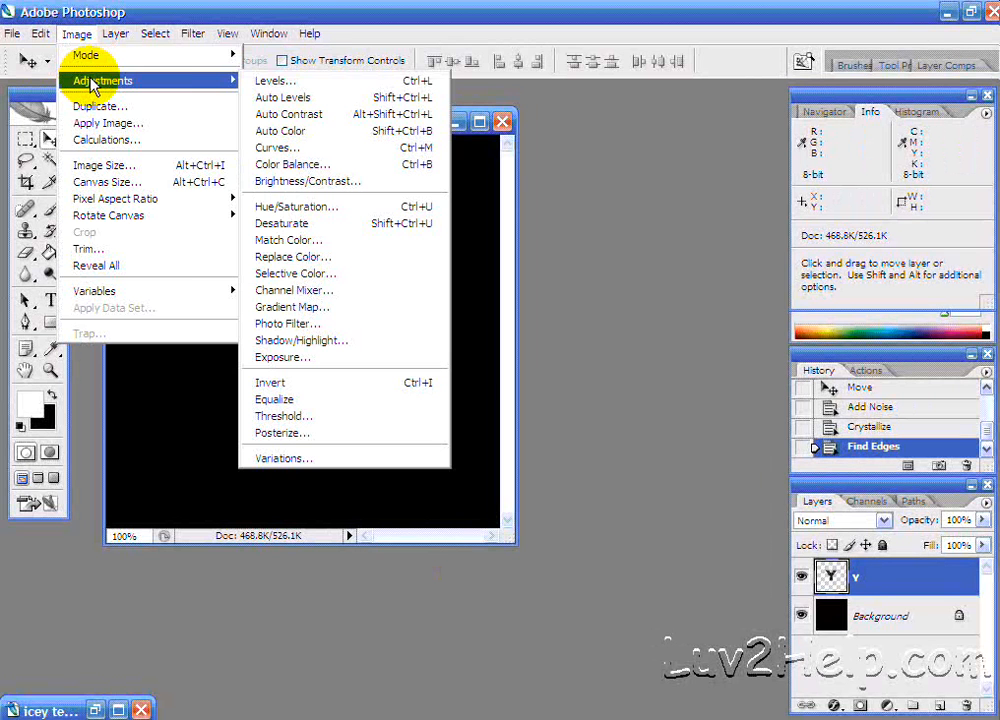
left_click(314, 380)
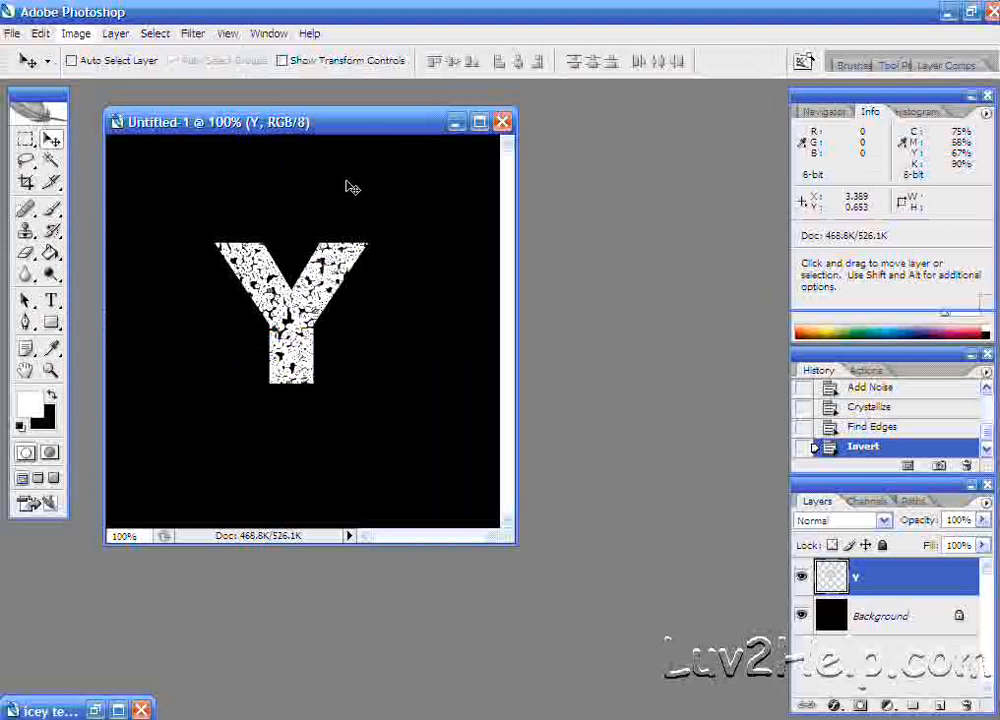
mouse_move(325, 245)
left_mouse_down()
mouse_move(240, 275)
mouse_move(265, 288)
left_mouse_up()
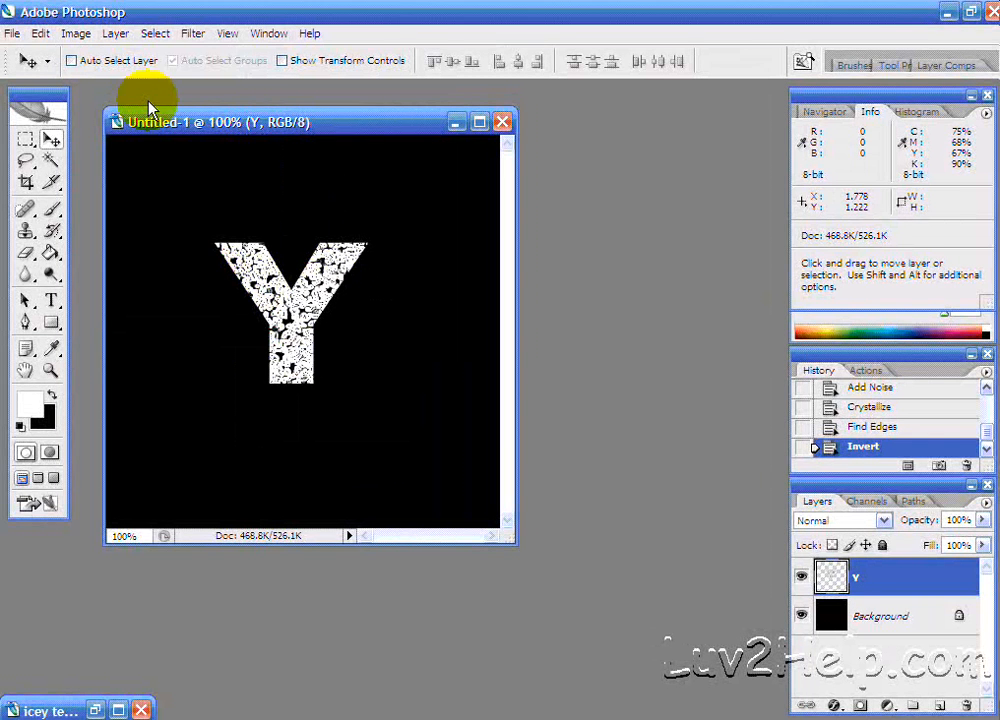
Step: Rotate the Y layer 90° clockwise
left_click(64, 34)
mouse_move(40, 33)
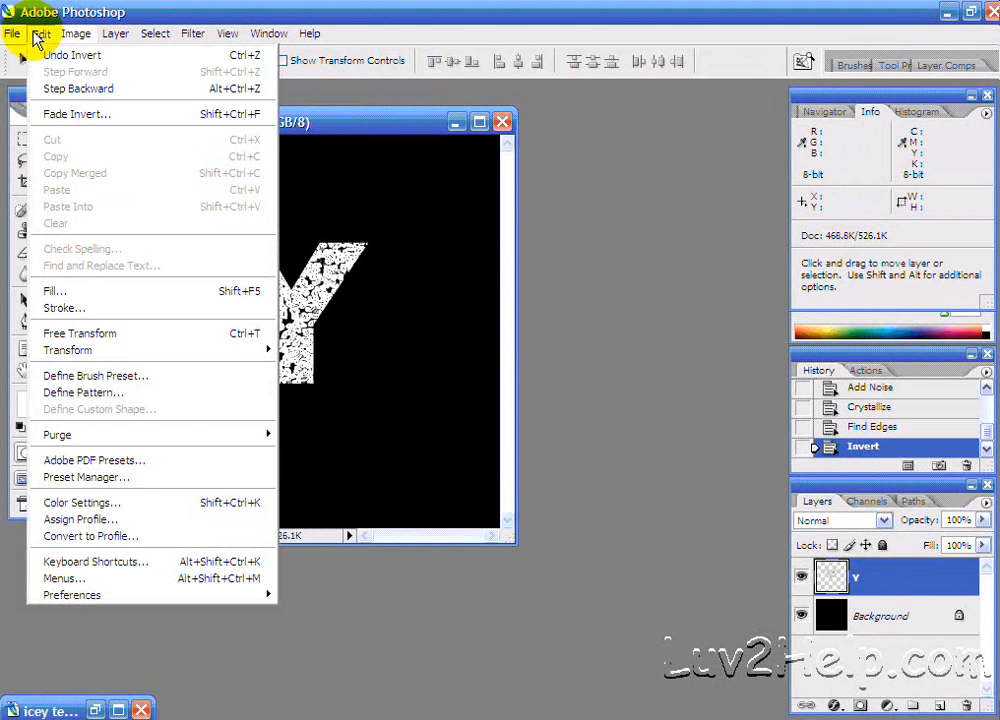
mouse_move(298, 350)
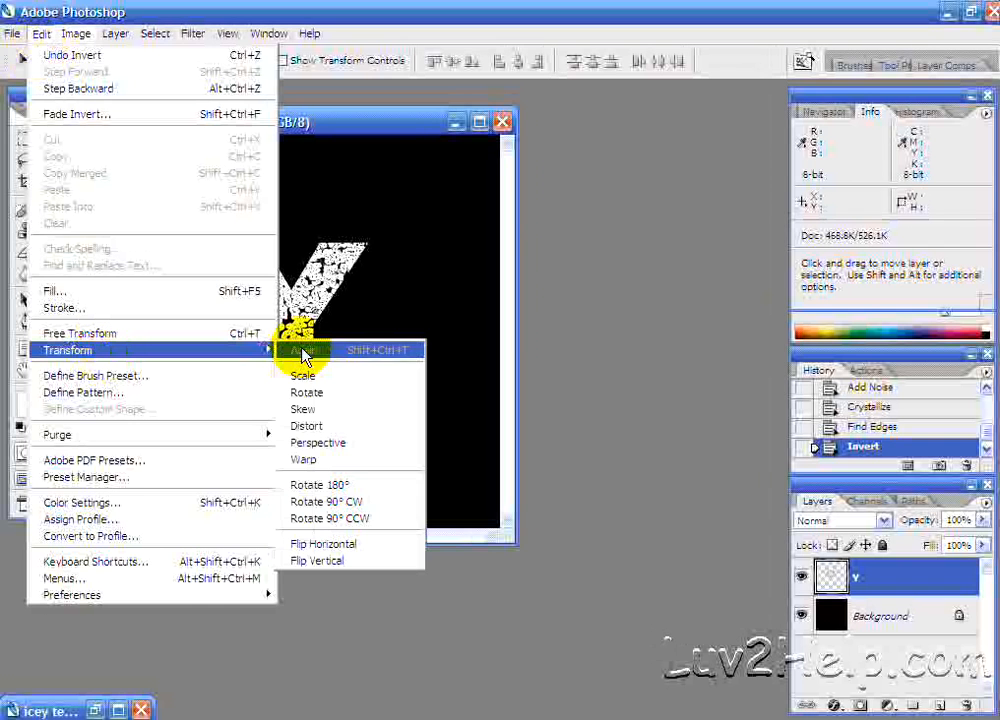
left_click(354, 501)
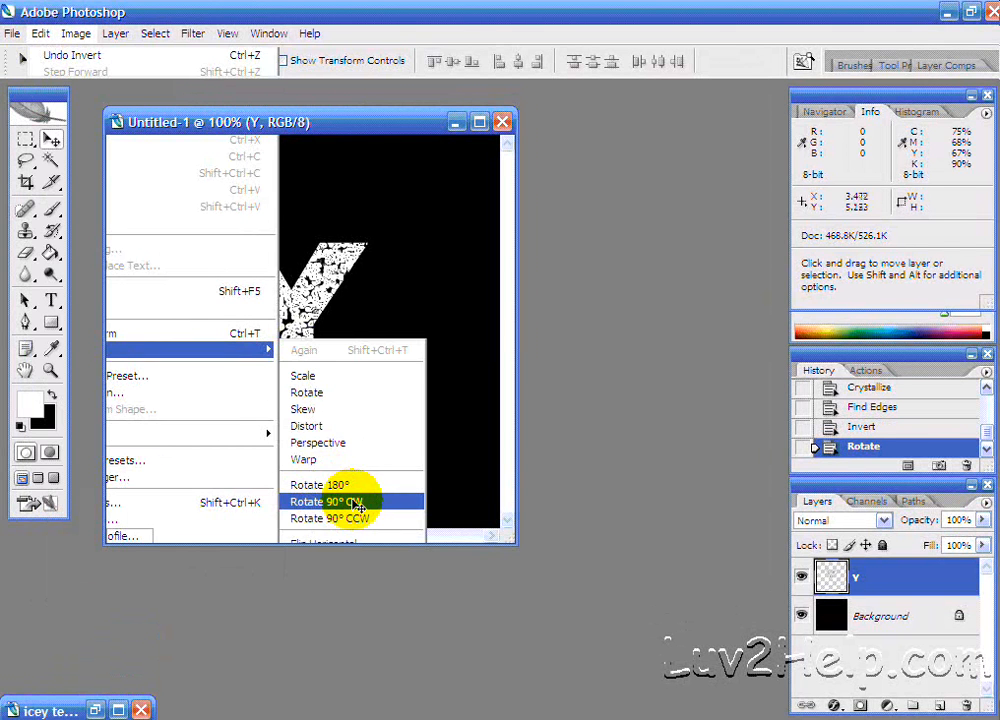
Step: Apply a Gaussian Blur with a 0.8 pixel radius to the rotated Y layer
left_click(192, 33)
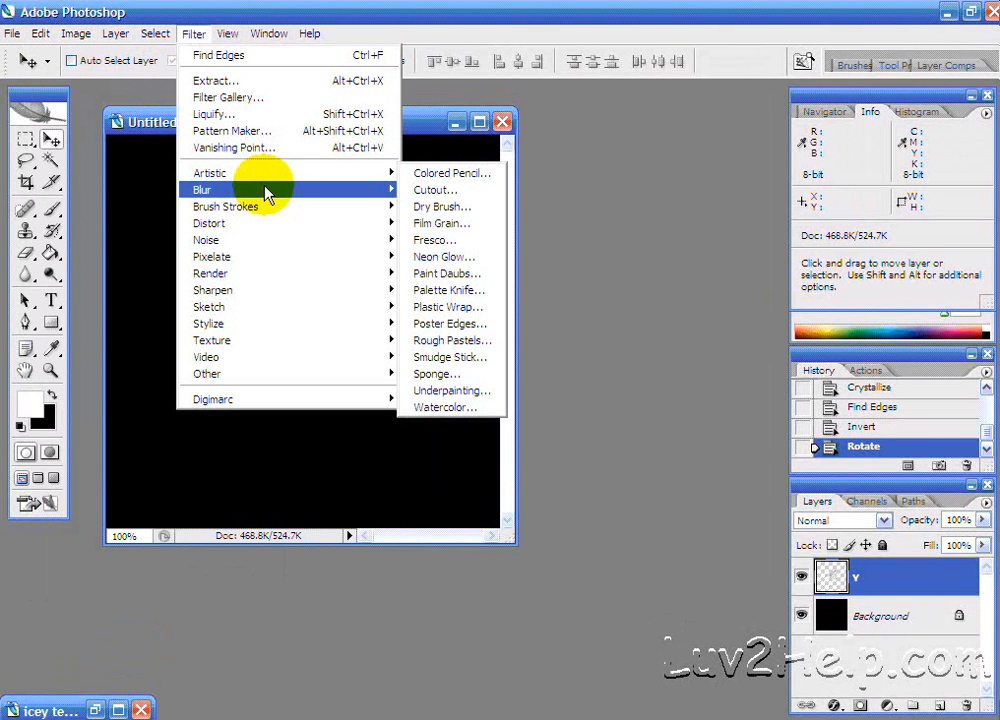
mouse_move(385, 189)
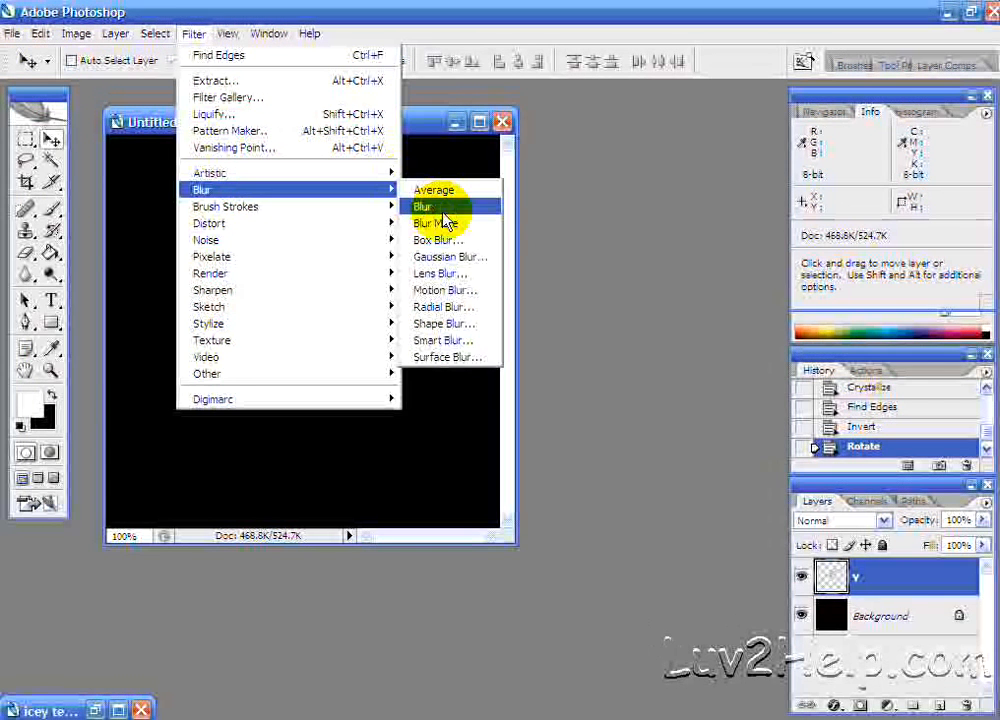
left_click(450, 256)
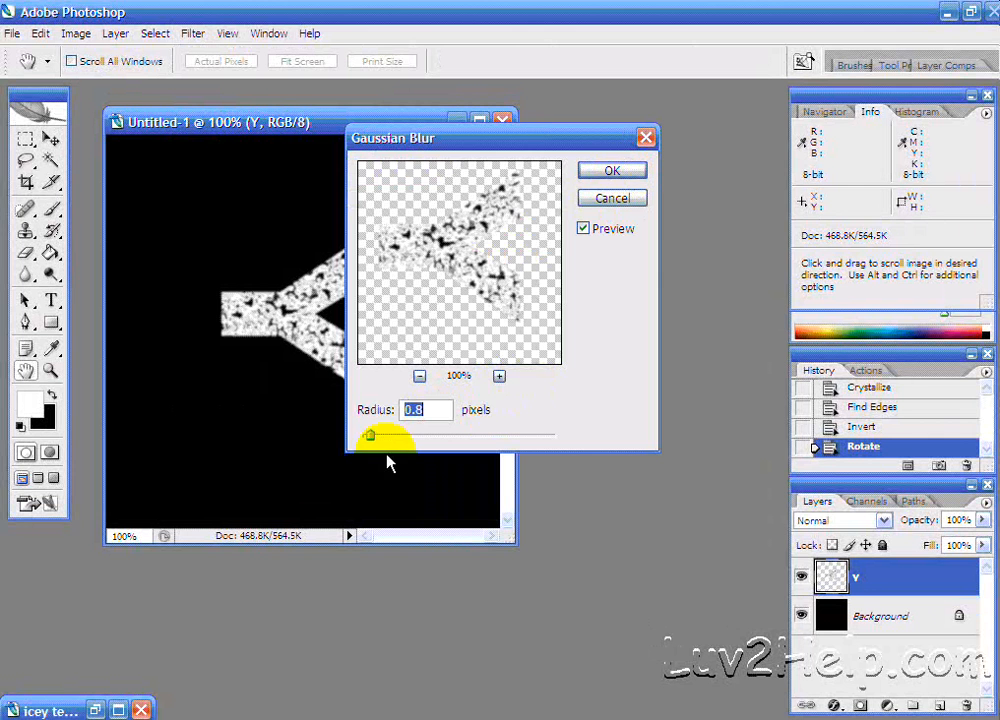
left_click(415, 410)
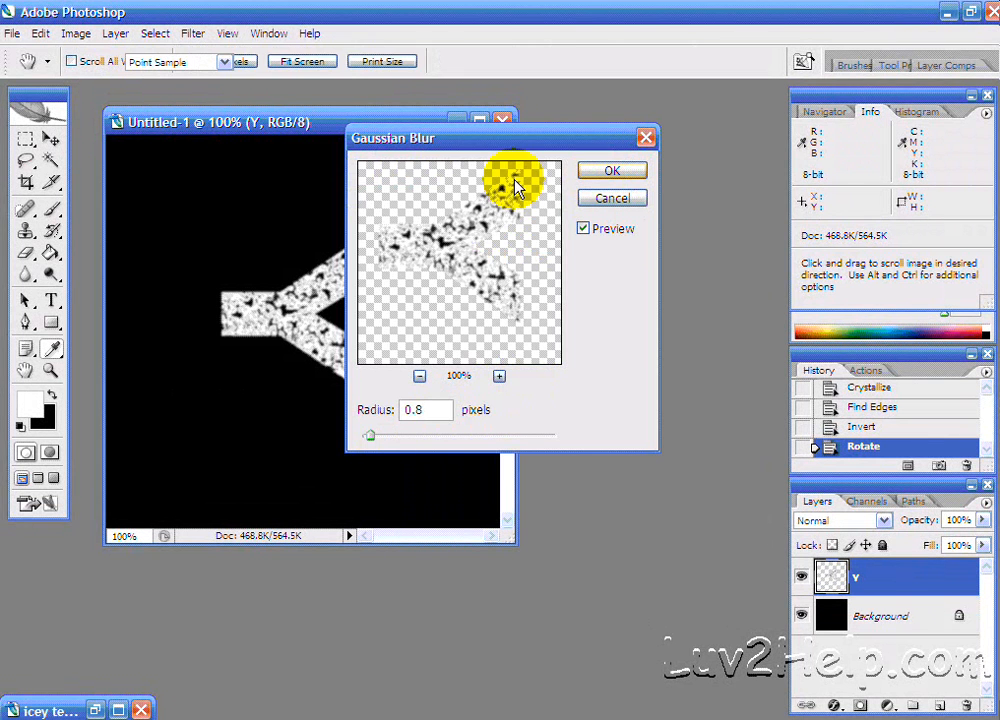
key("Return")
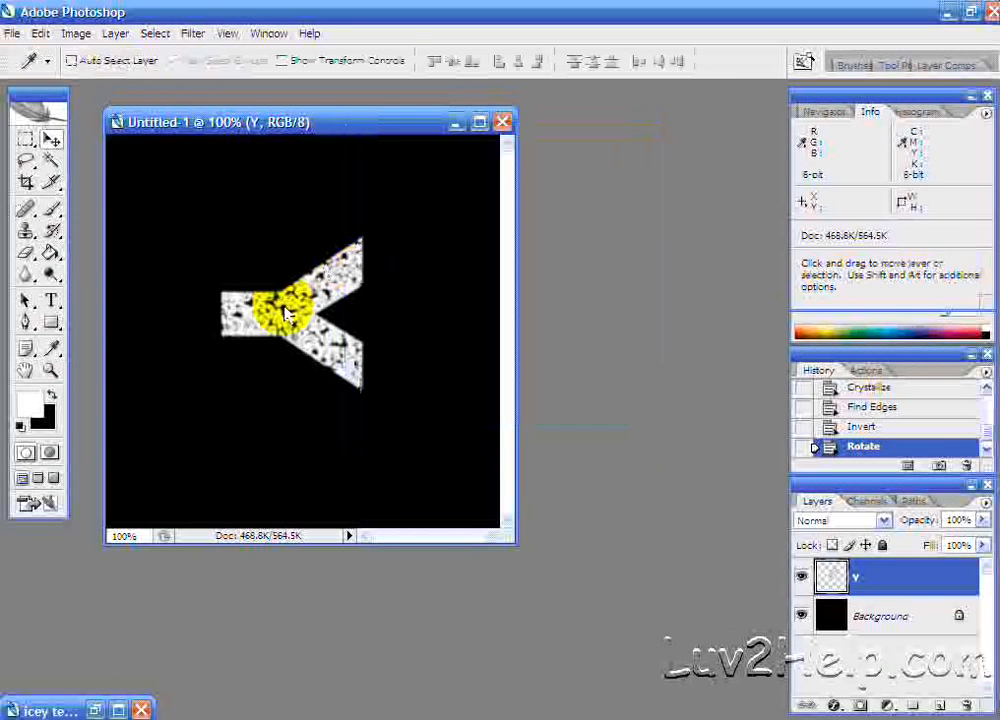
Step: Apply the Wind filter twice to the blurred Y layer, using the Wind method from the right
left_click(193, 35)
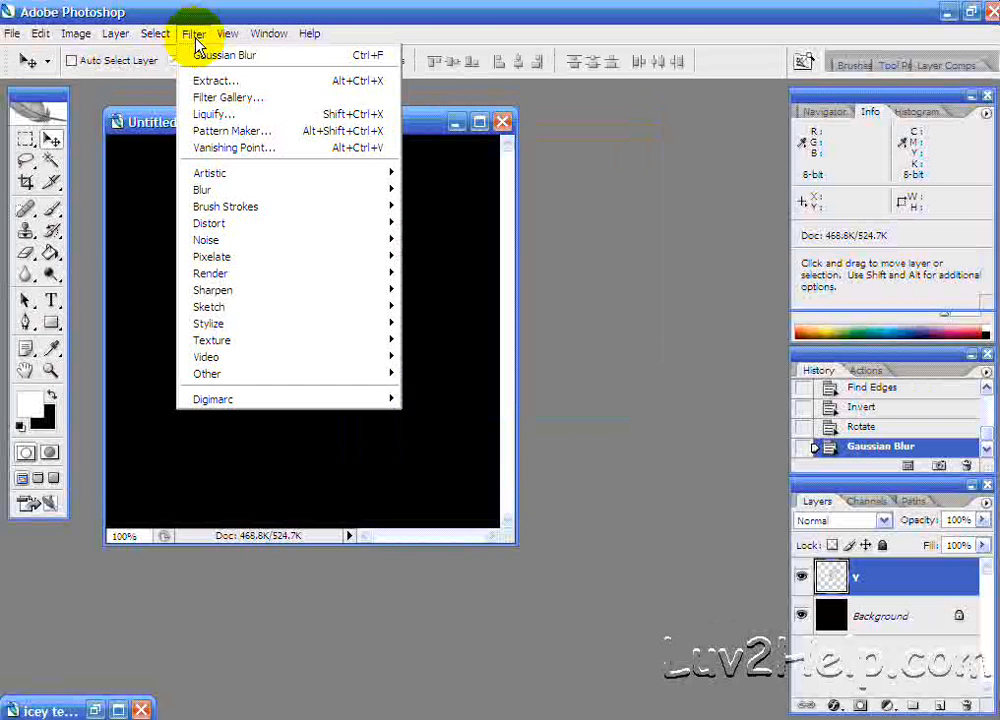
mouse_move(270, 330)
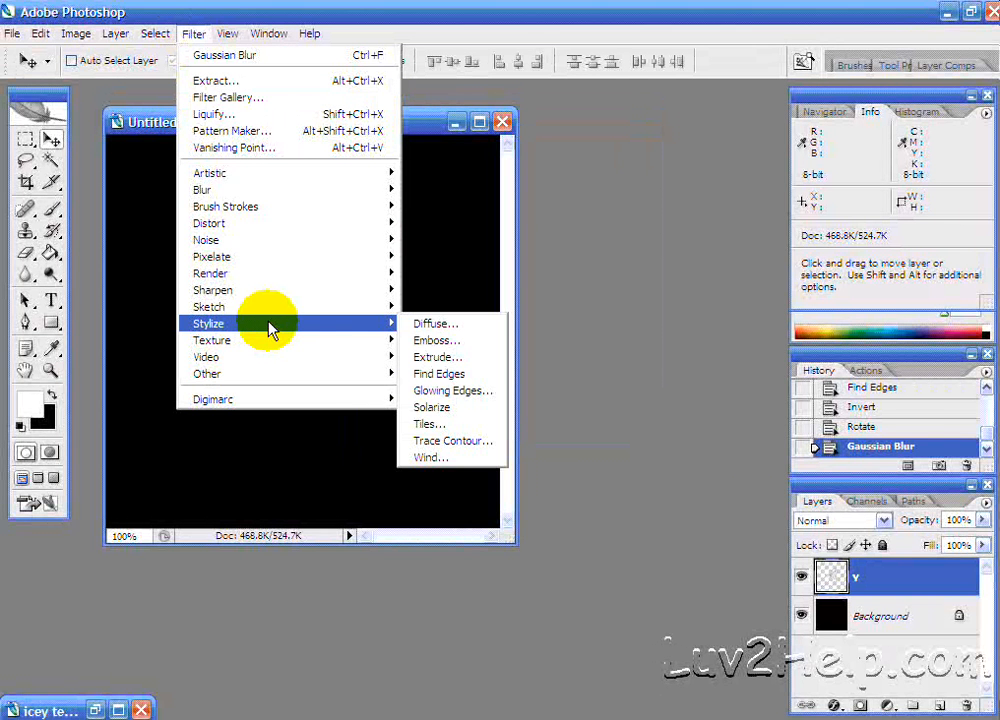
left_click(440, 457)
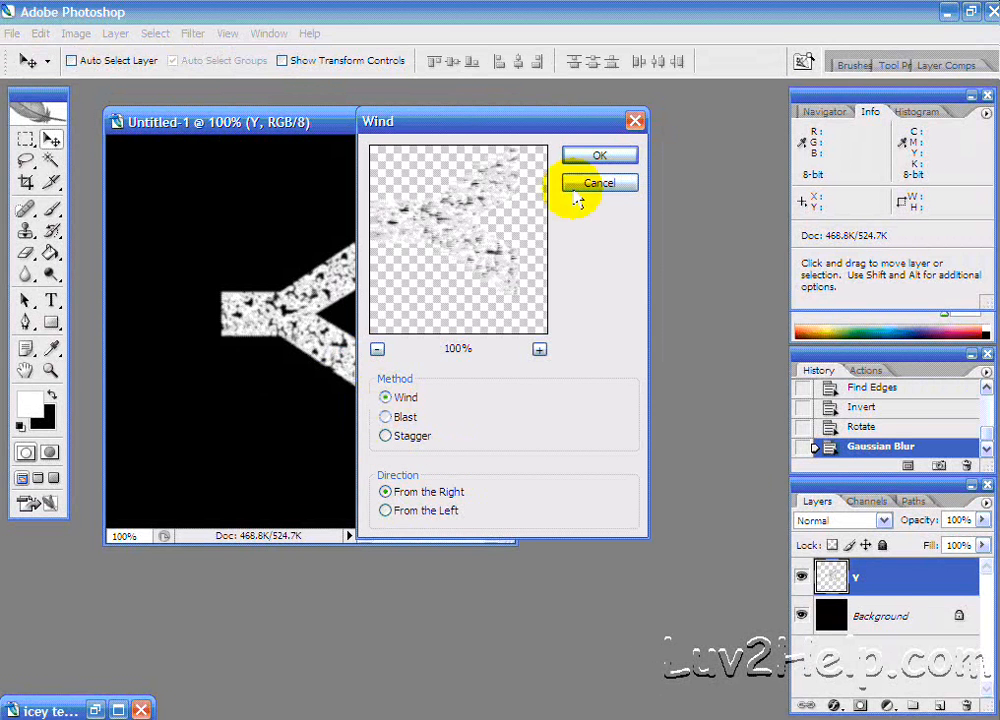
left_click(598, 156)
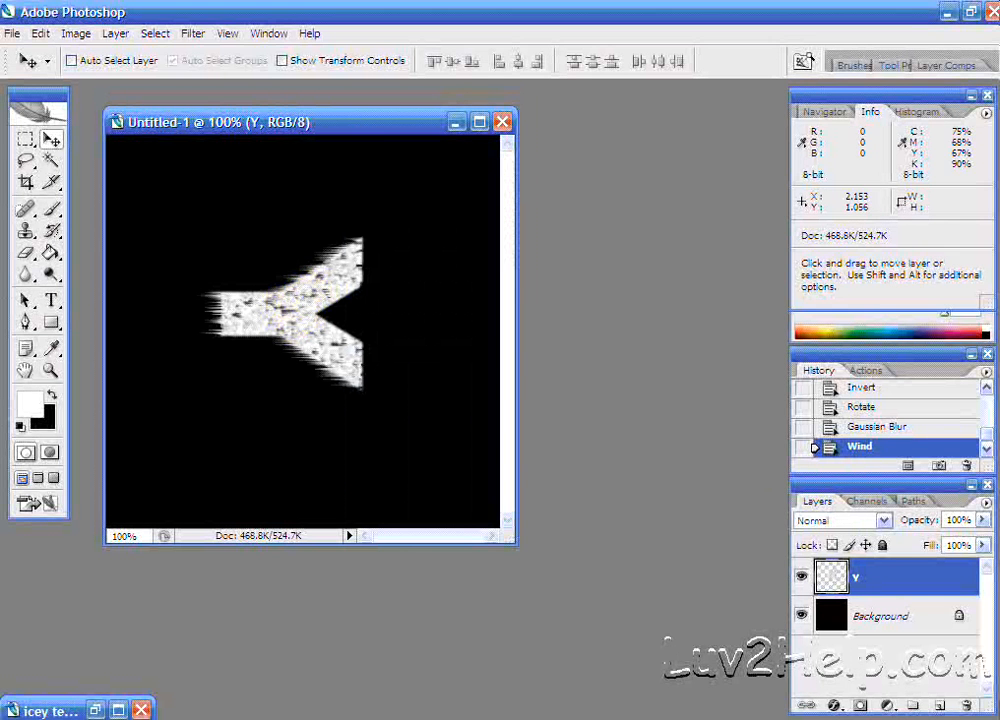
left_click(224, 33)
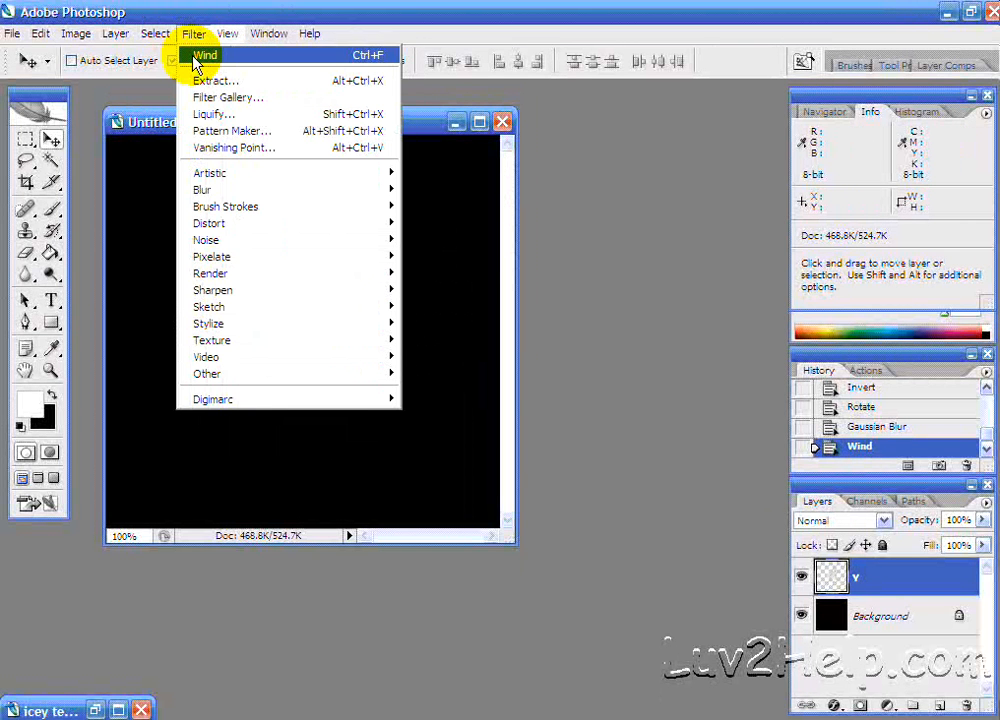
left_click(200, 55)
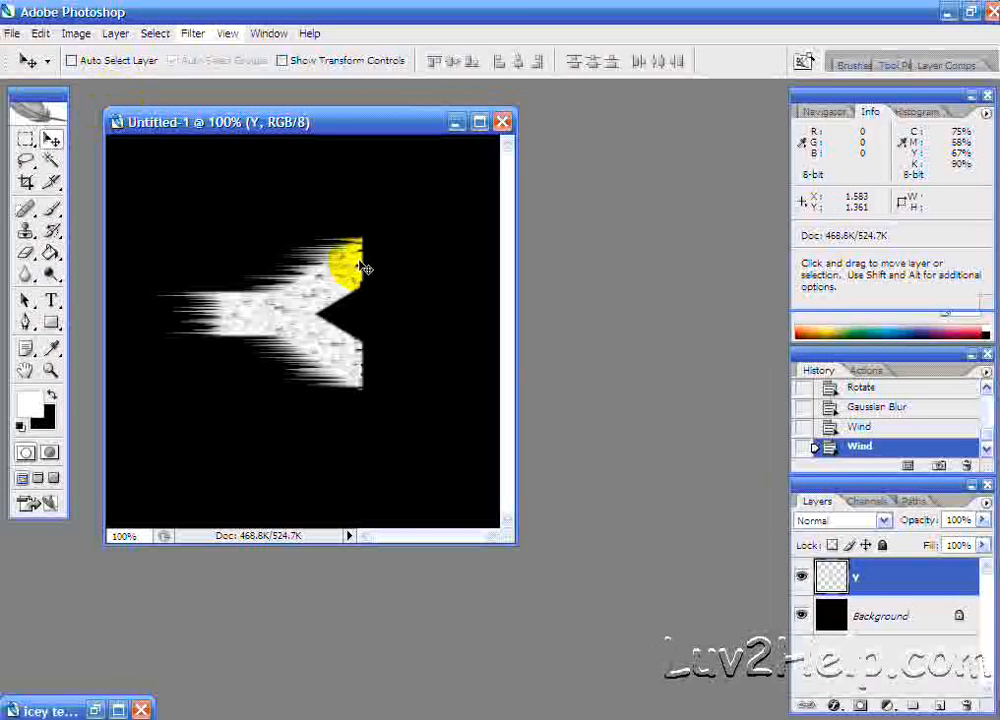
Step: Fade the last Wind filter on the Y layer to 83% opacity in Normal mode
left_click(75, 35)
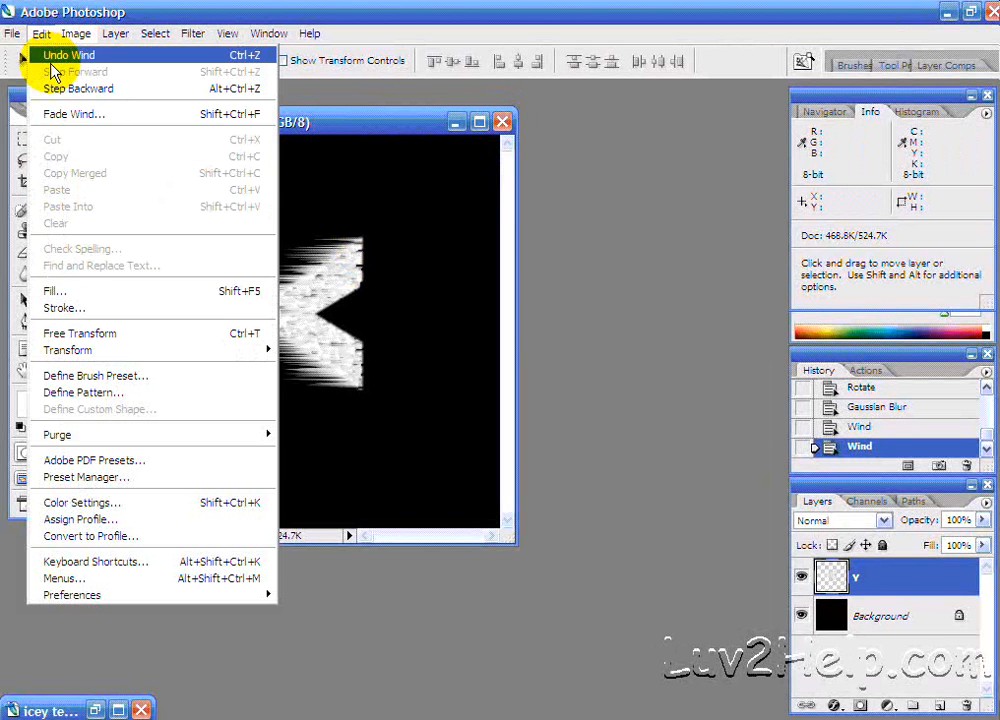
left_click(66, 116)
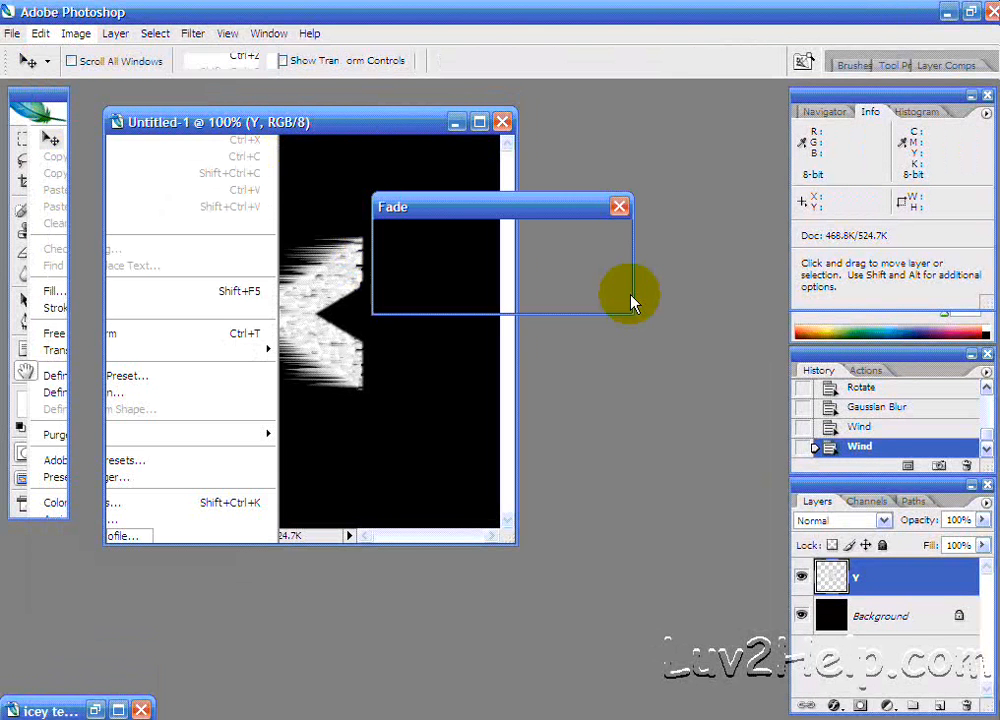
left_click_drag(531, 274, 509, 275)
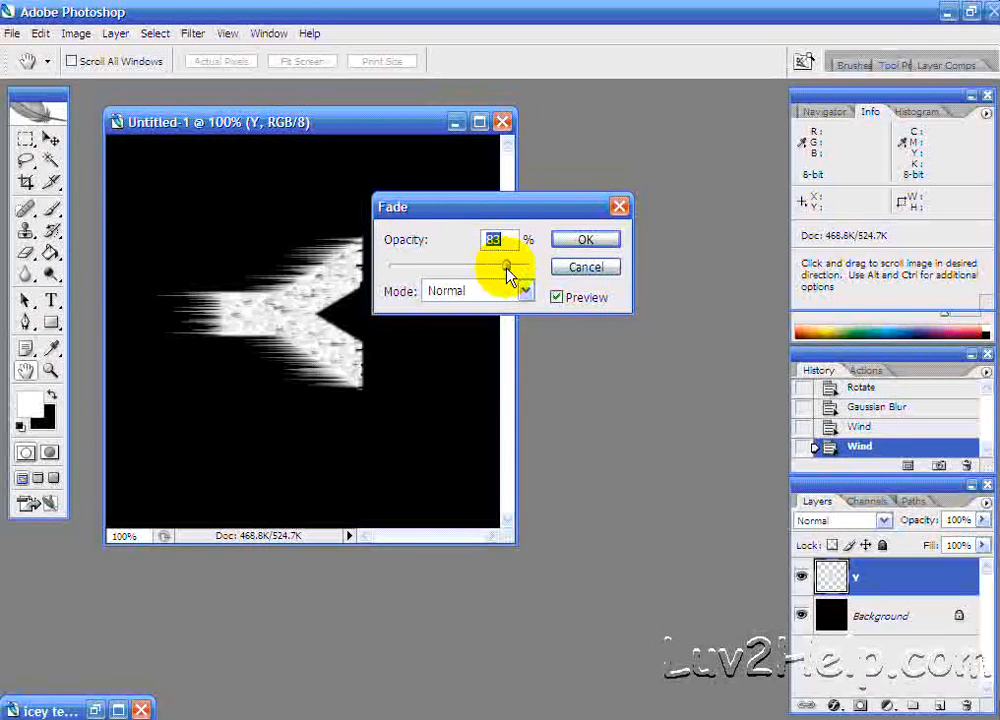
left_click(585, 238)
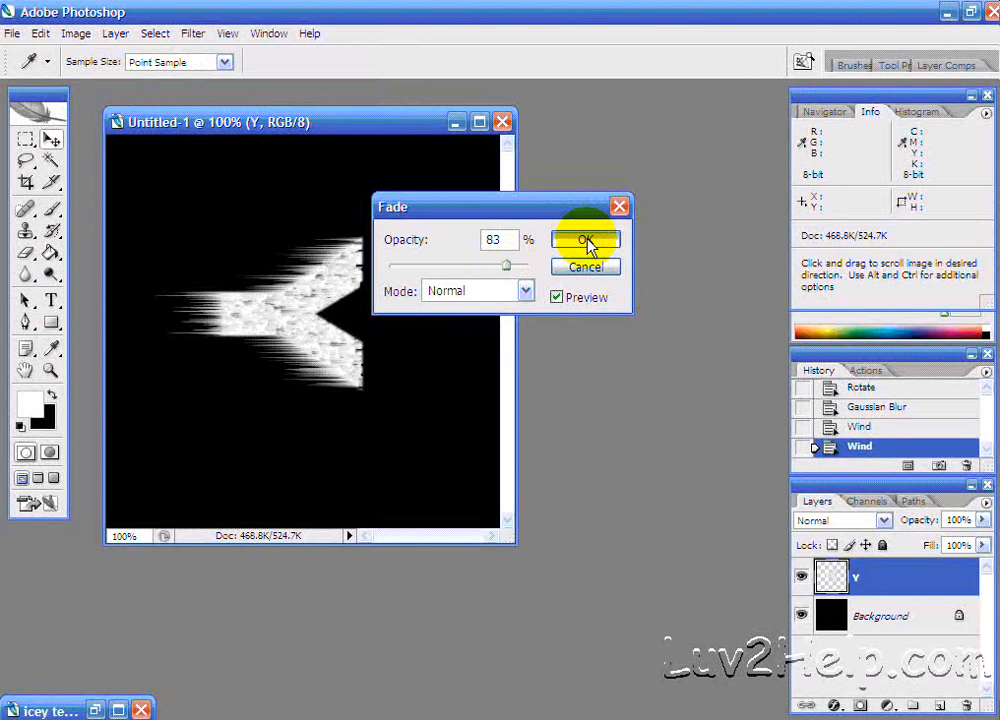
Step: Rotate the Y layer 90° counterclockwise so the letter stands upright with its streaks pointing down
left_click(40, 33)
mouse_move(178, 352)
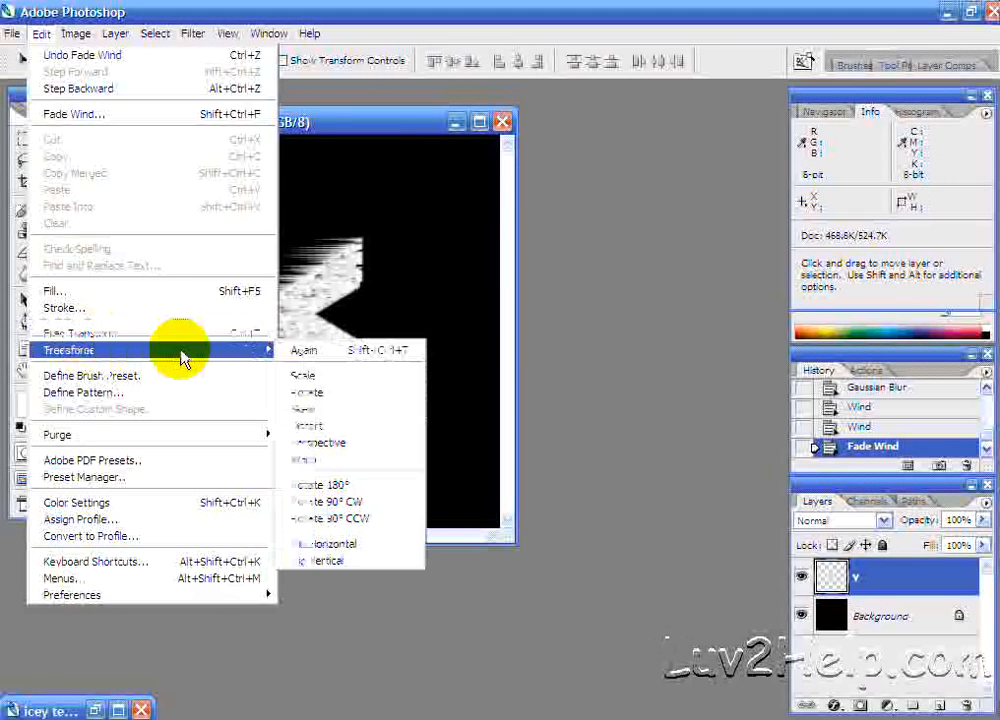
left_click(350, 518)
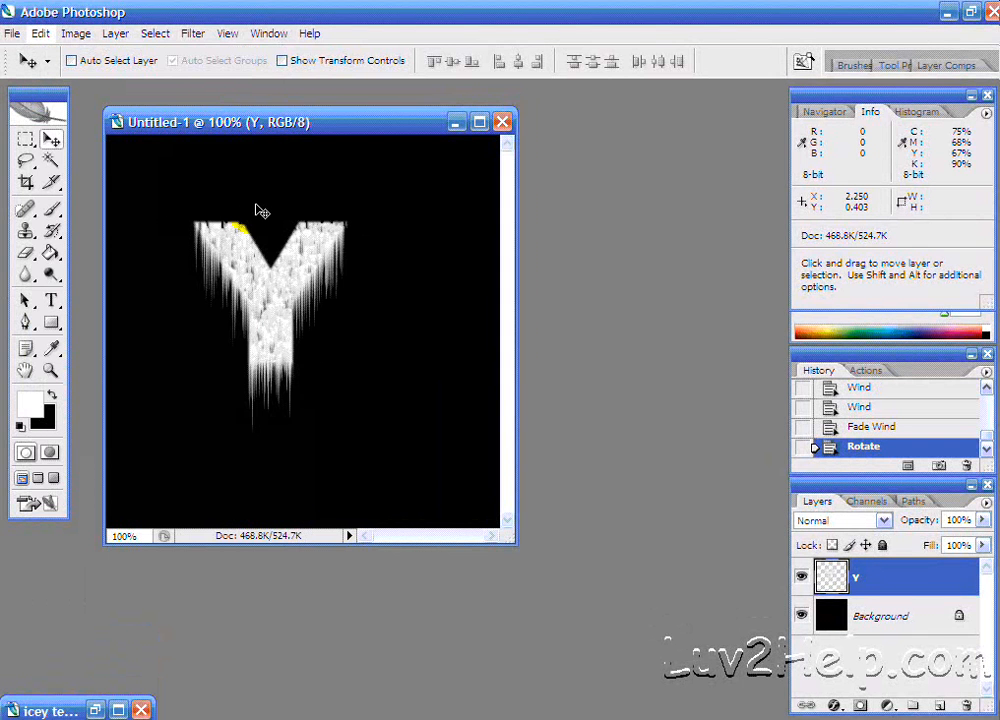
Step: Create a new layer above the Y layer with the default name and settings
left_click(116, 36)
mouse_move(223, 58)
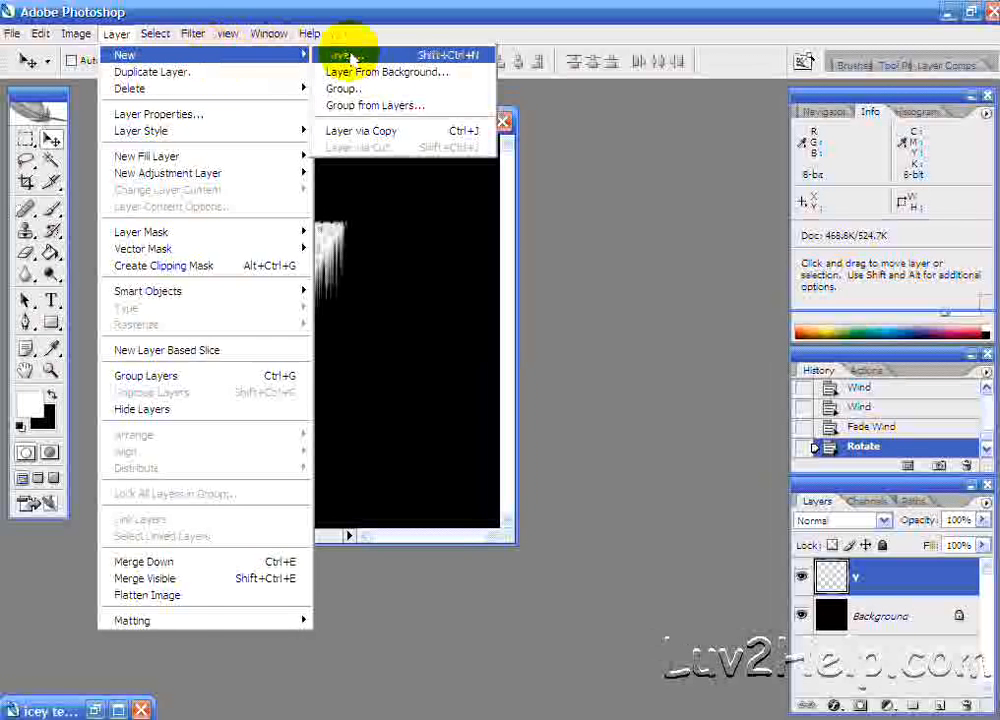
left_click(405, 56)
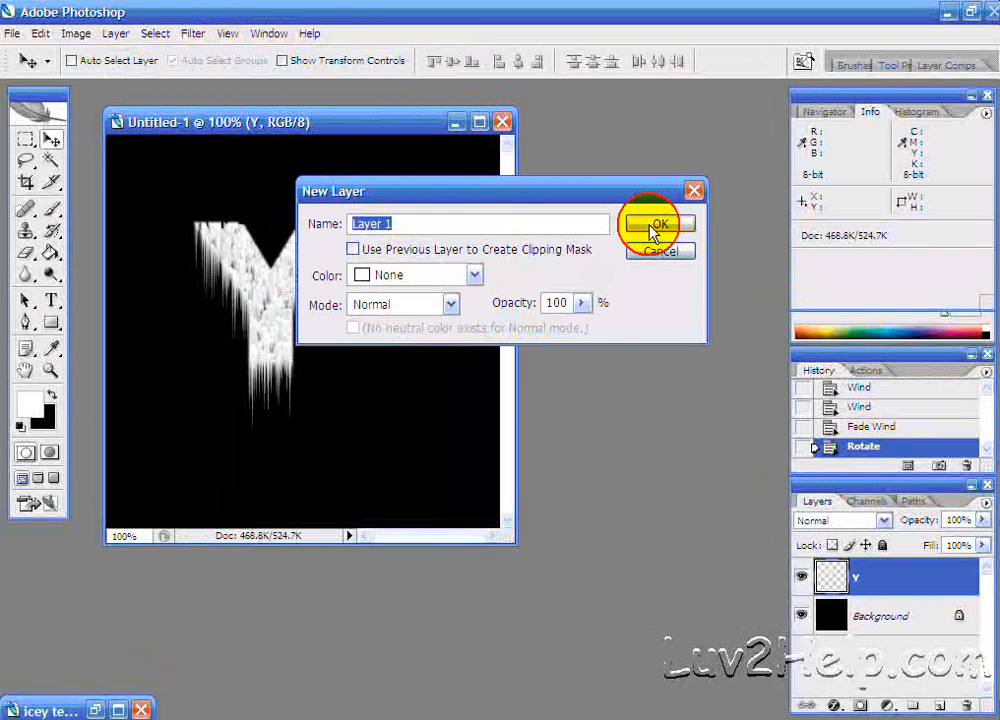
left_click(654, 228)
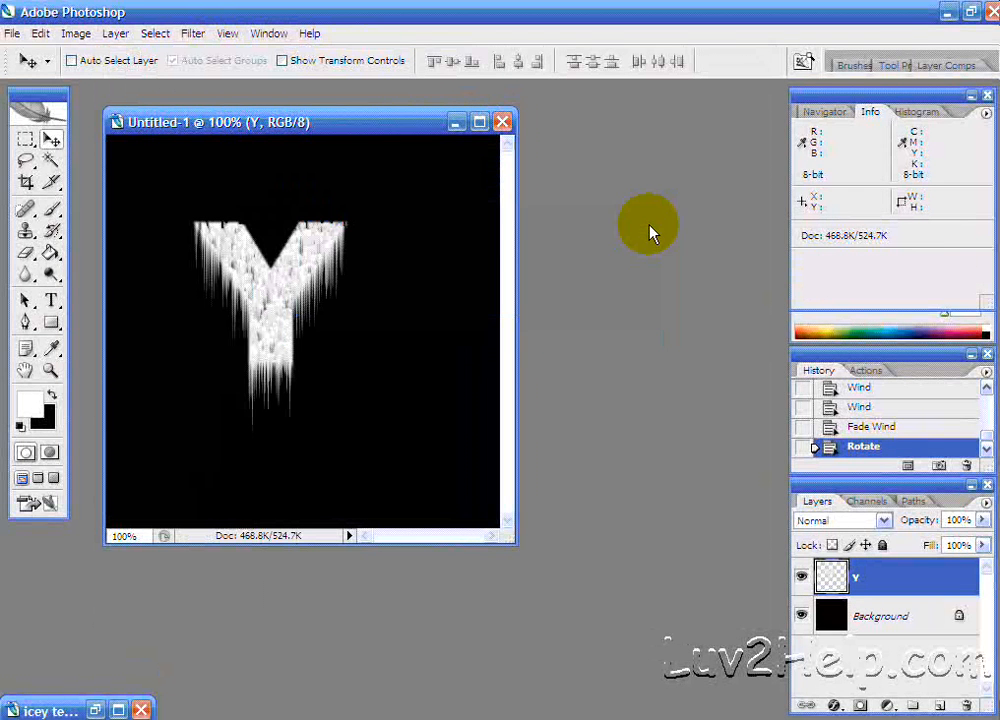
Step: Choose a light periwinkle blue as the foreground colour and fill the whole new layer with it using the Paint Bucket
left_click(36, 405)
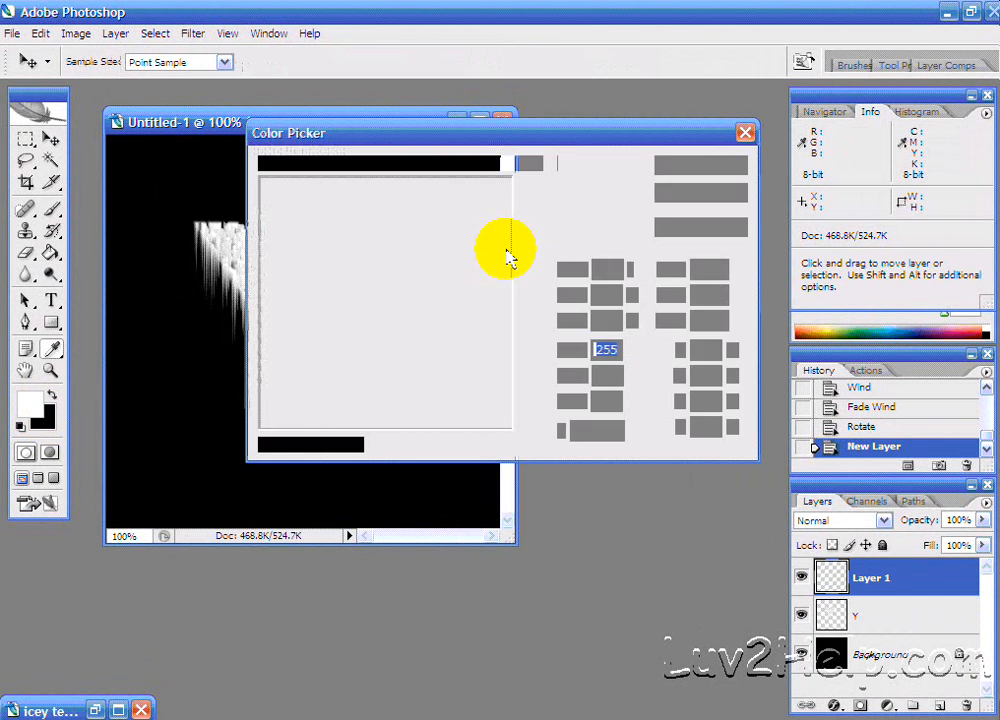
left_click_drag(536, 272, 509, 263)
left_click(383, 215)
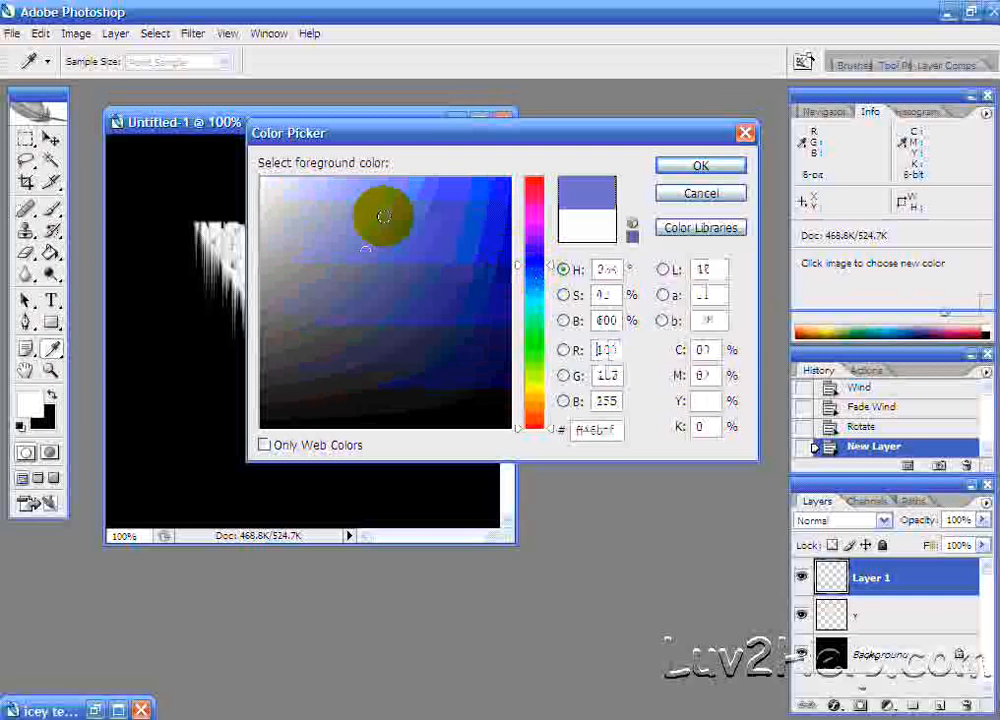
left_click_drag(383, 215, 402, 192)
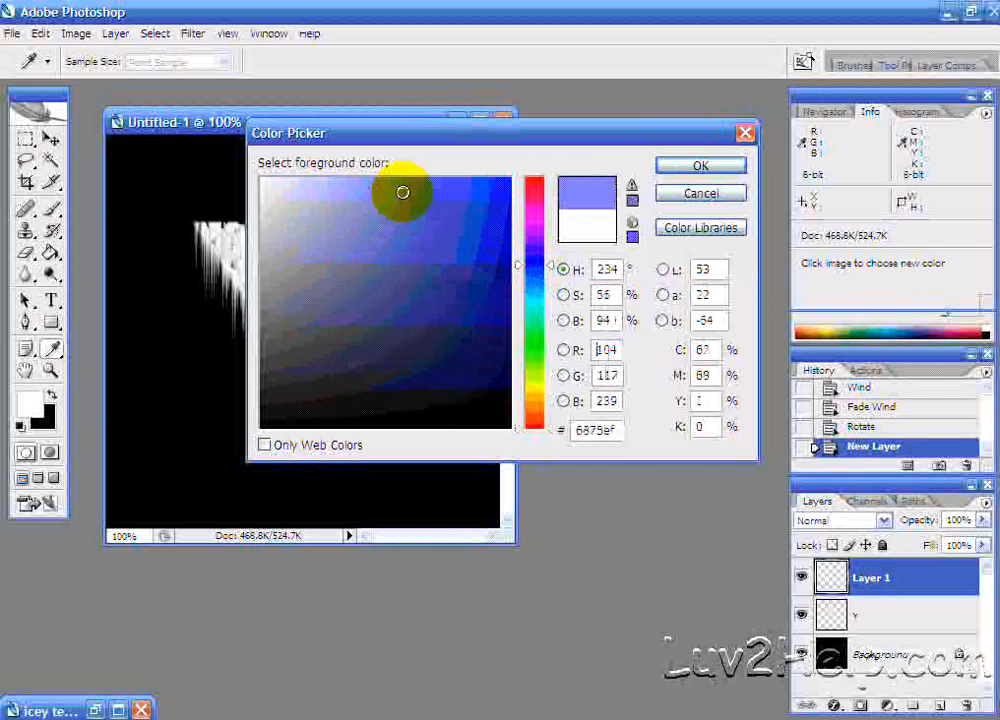
left_click(684, 168)
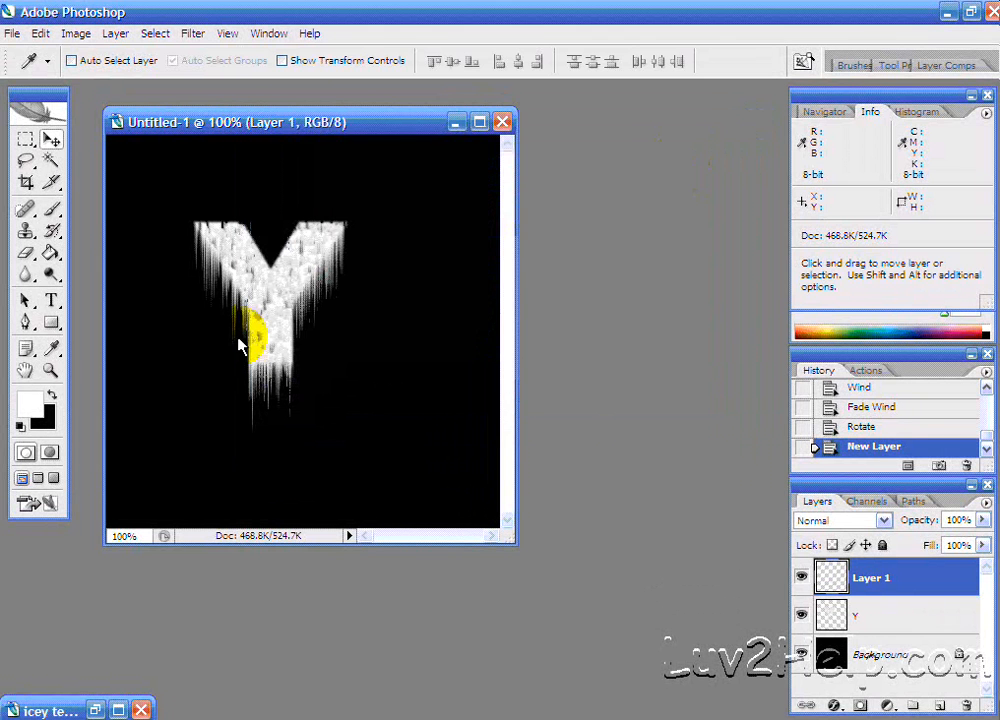
left_click(52, 253)
left_click(52, 255)
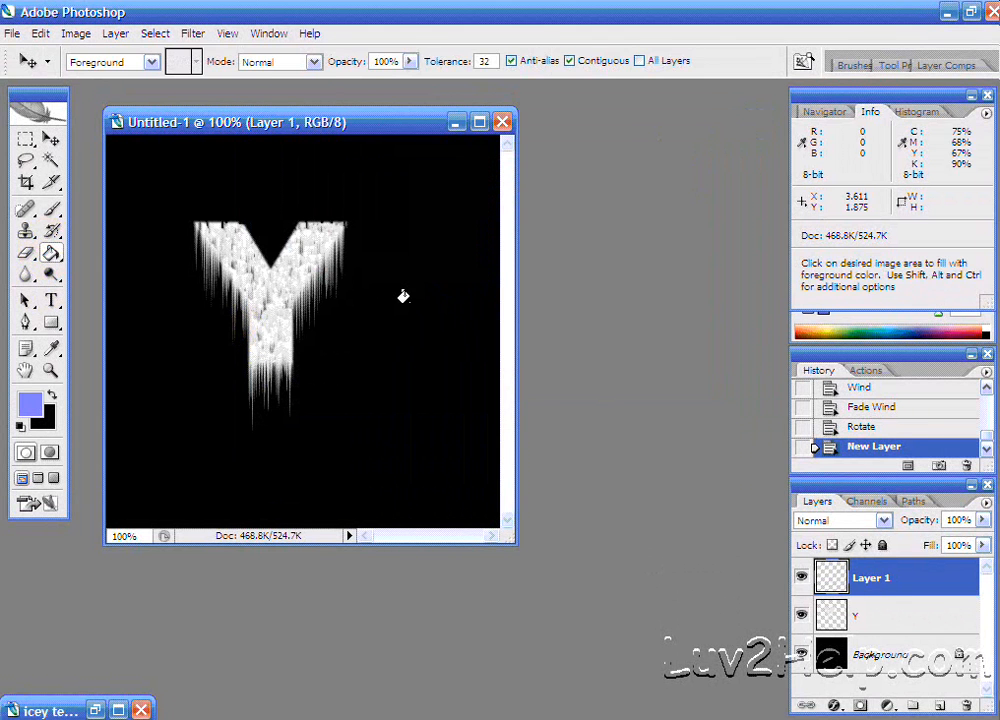
left_click(415, 305)
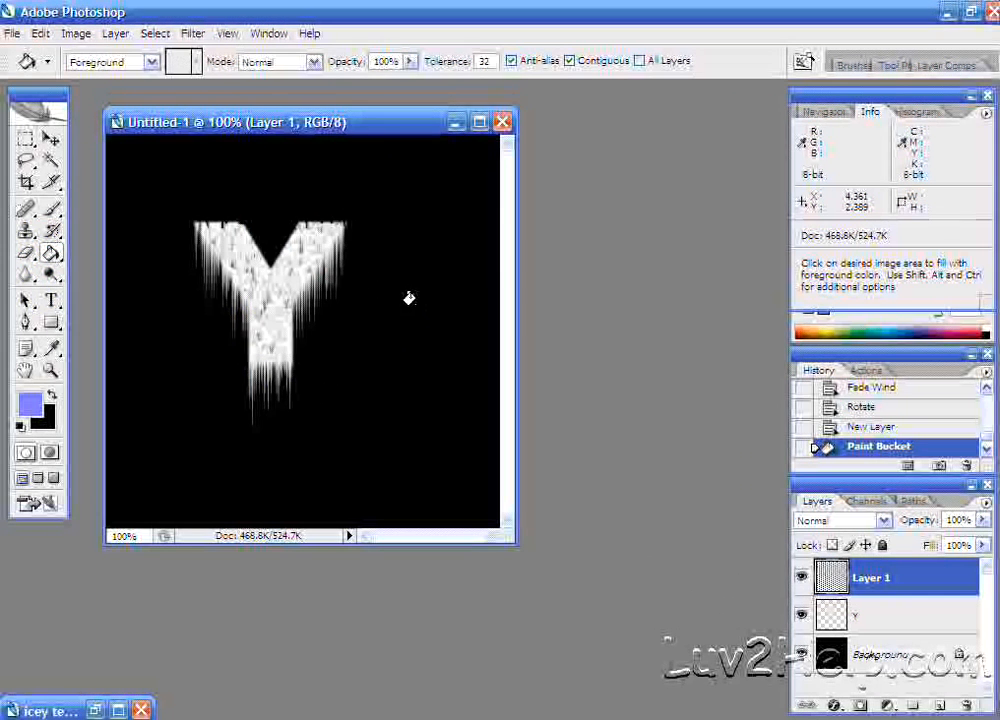
Step: Set the light blue layer's blending mode to Overlay and its opacity to 91%
left_click(884, 520)
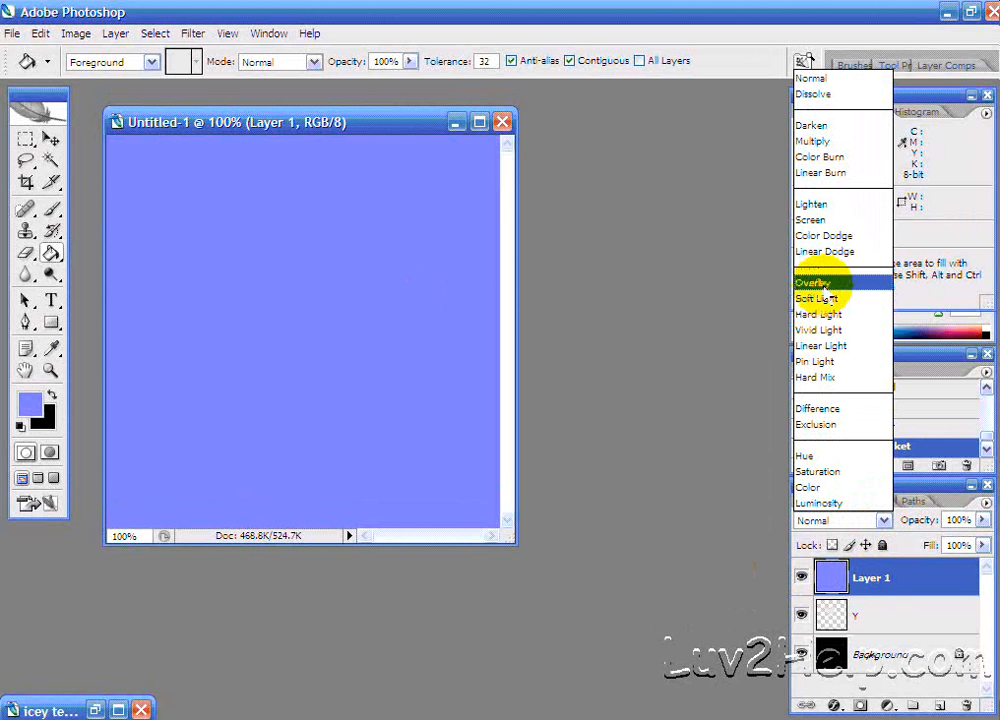
left_click(826, 289)
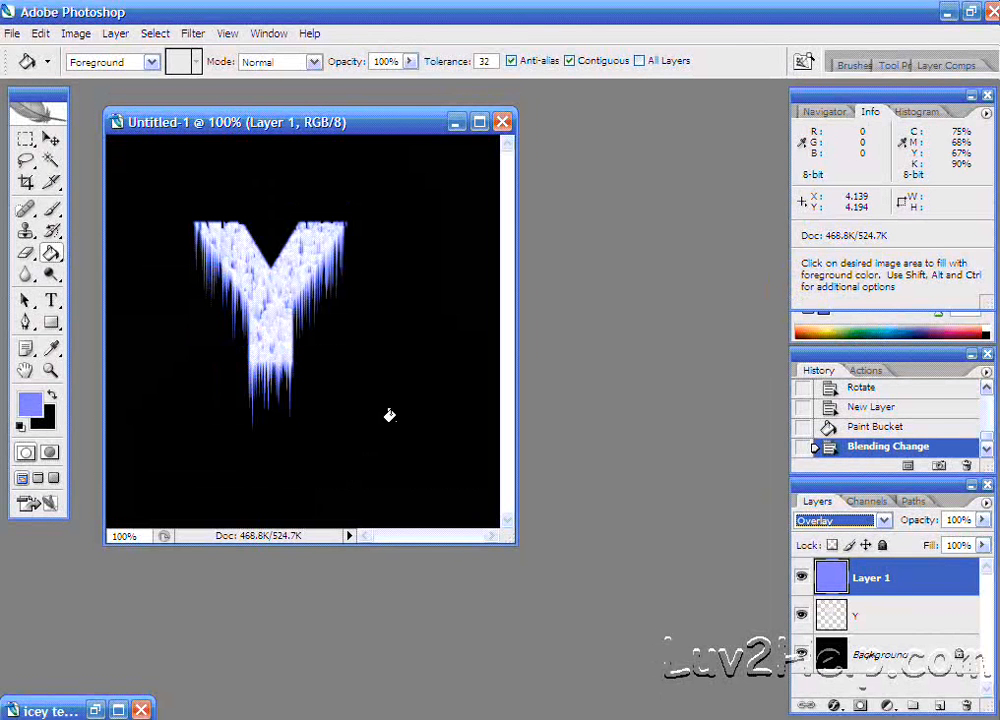
left_click(969, 523)
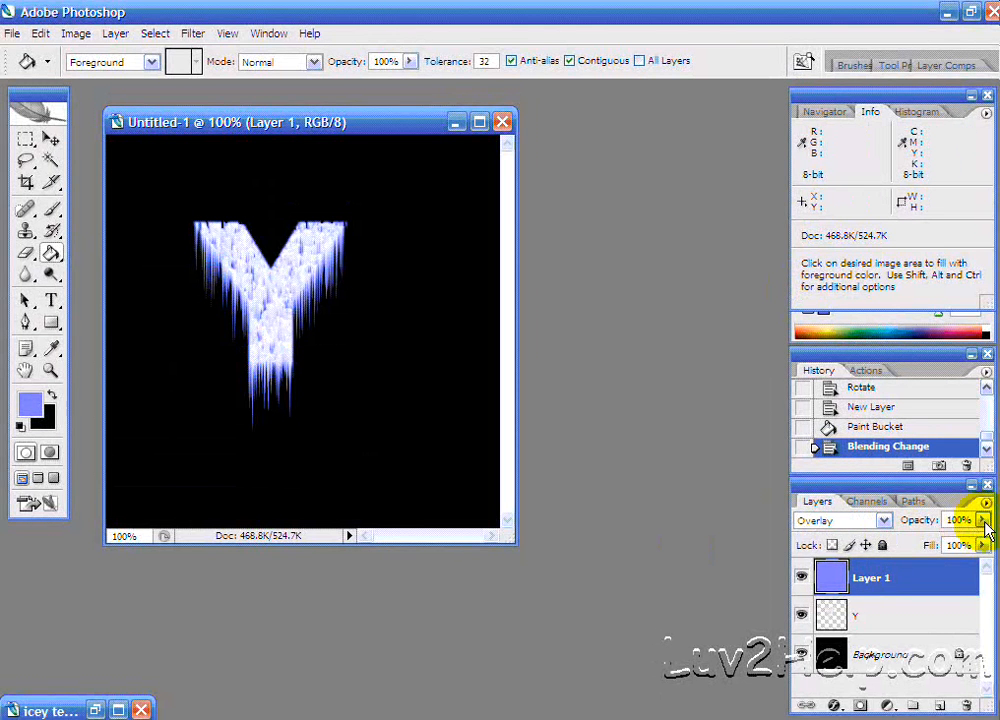
left_click(982, 520)
mouse_move(982, 542)
left_mouse_down()
mouse_move(964, 542)
mouse_move(977, 545)
left_mouse_up()
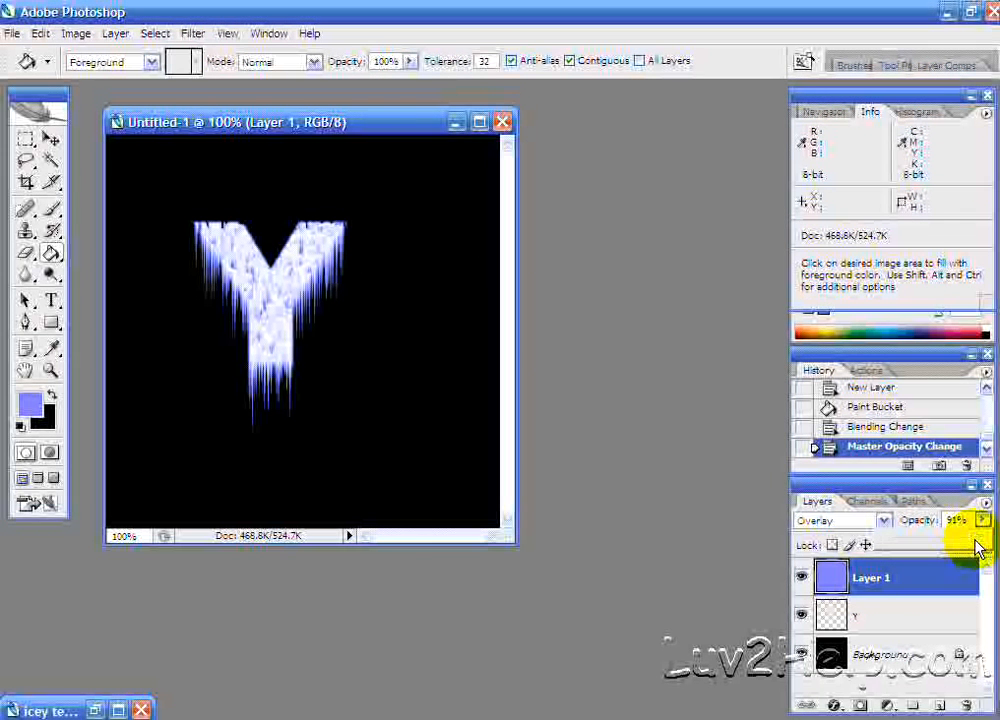
left_click(691, 450)
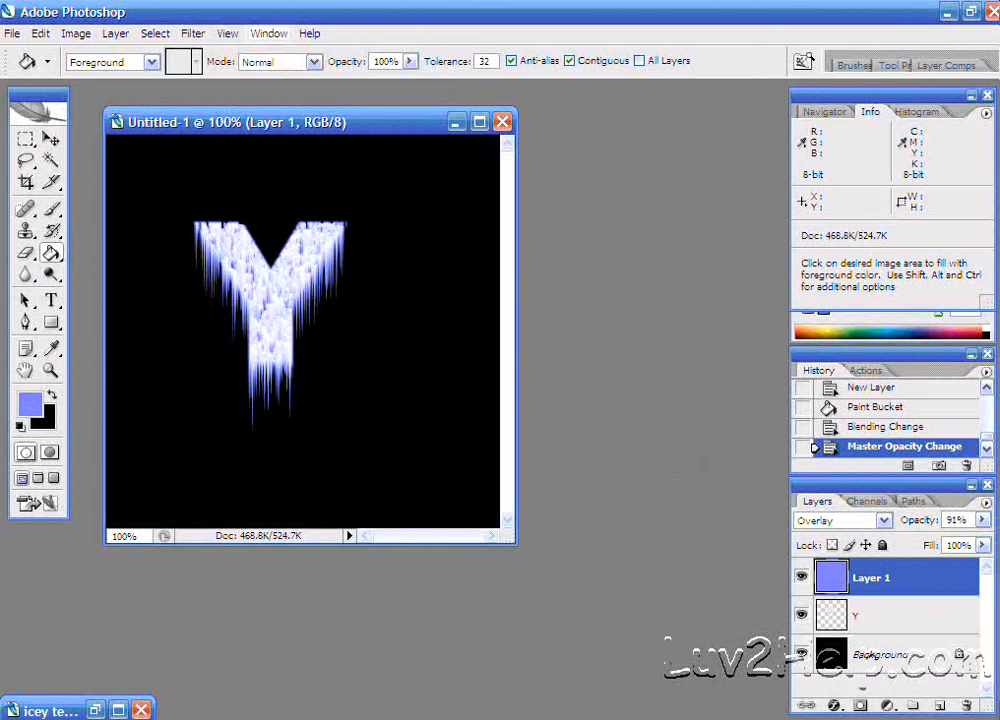
Step: Create another new layer at the top of the stack and load the Y layer's outline as a selection
left_click(120, 35)
mouse_move(285, 55)
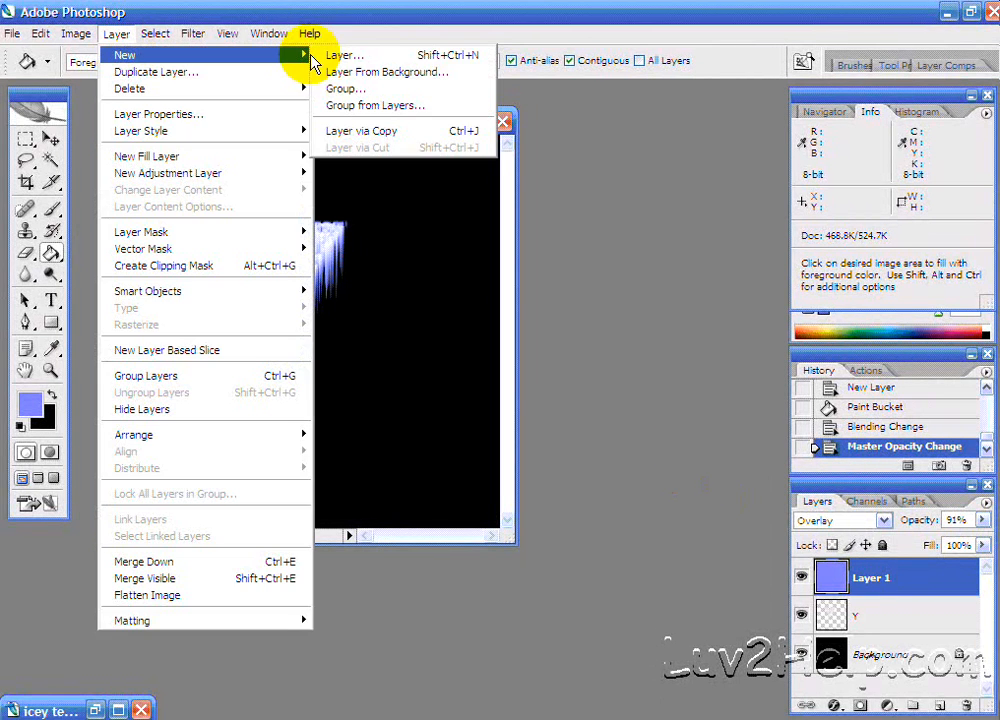
left_click(338, 55)
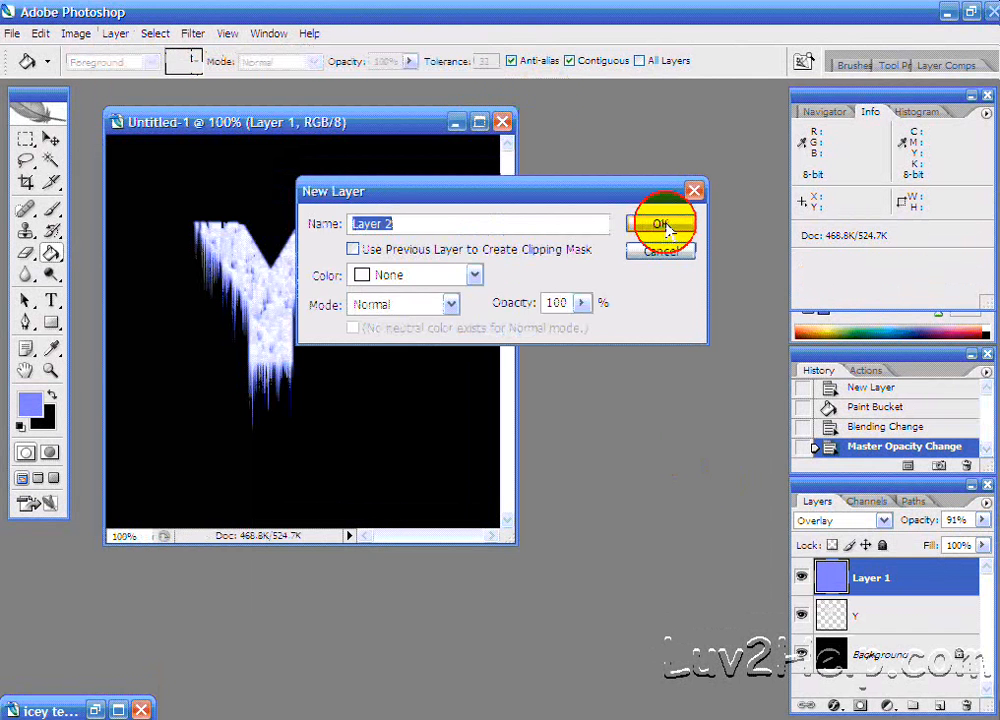
left_click(662, 224)
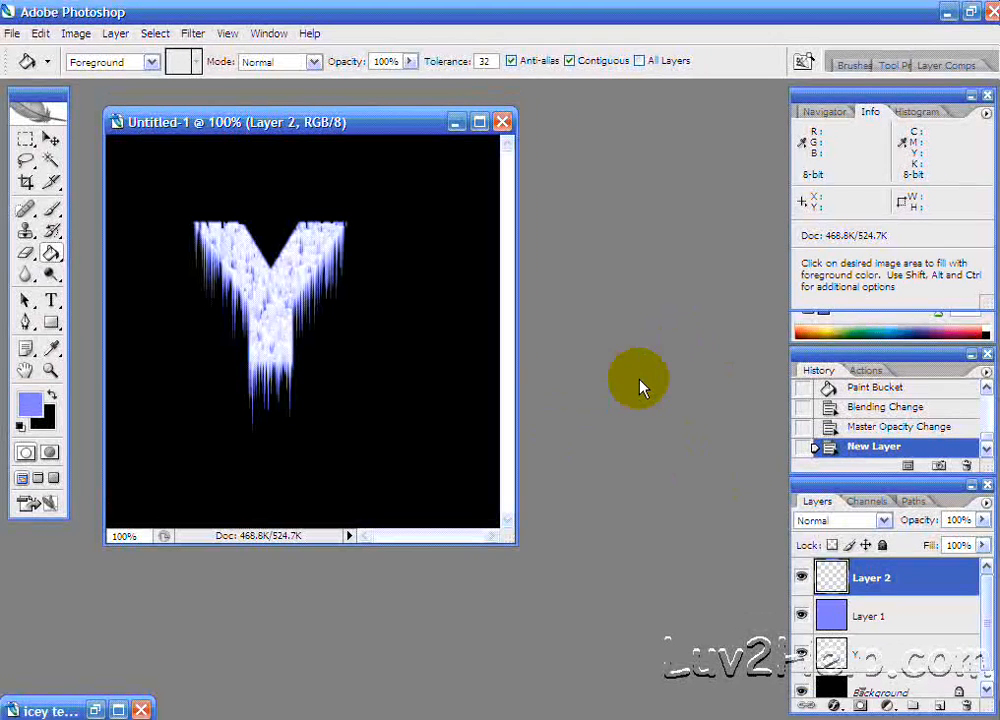
left_click(829, 660, "ctrl")
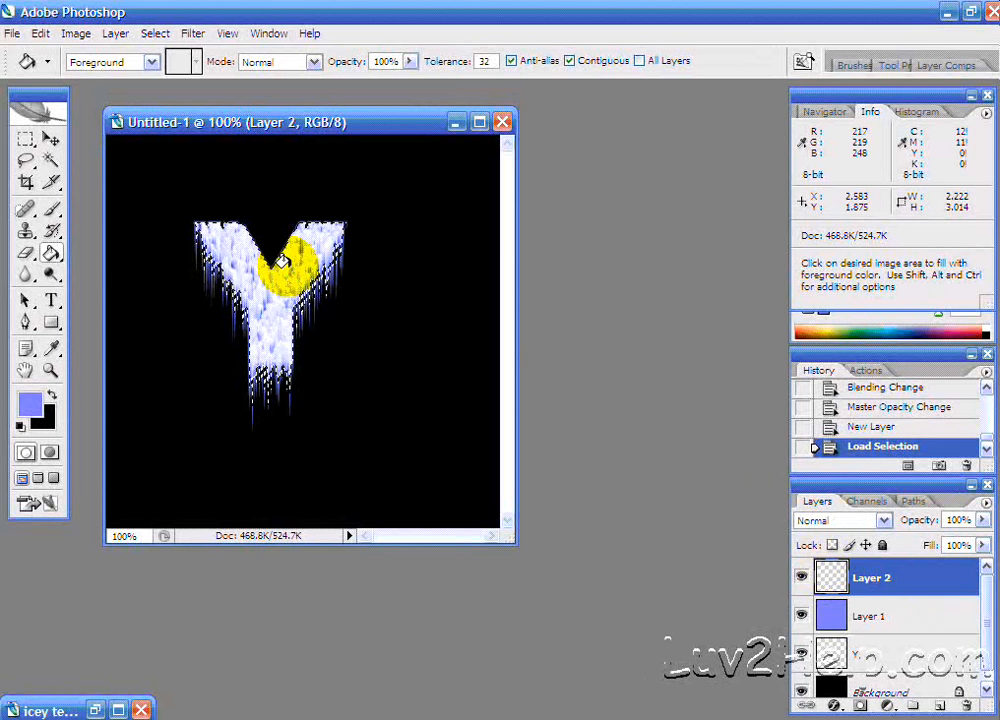
Step: Fill the Y-shaped selection on Layer 2 with dark blue #0514ab, and swap the foreground and background colours
left_click(27, 400)
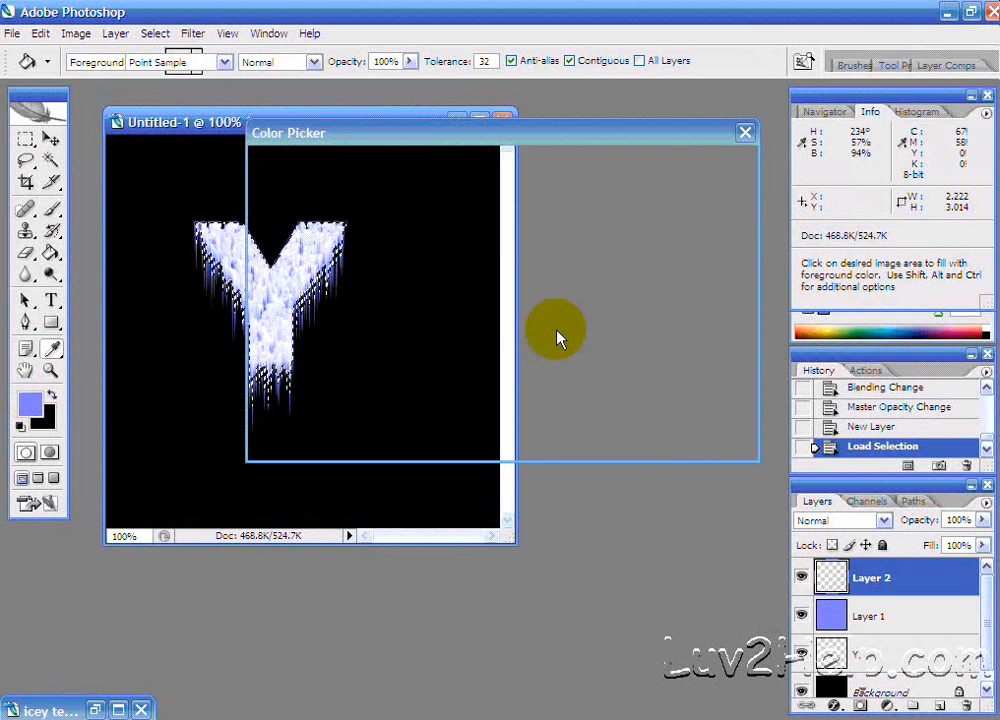
left_click(506, 267)
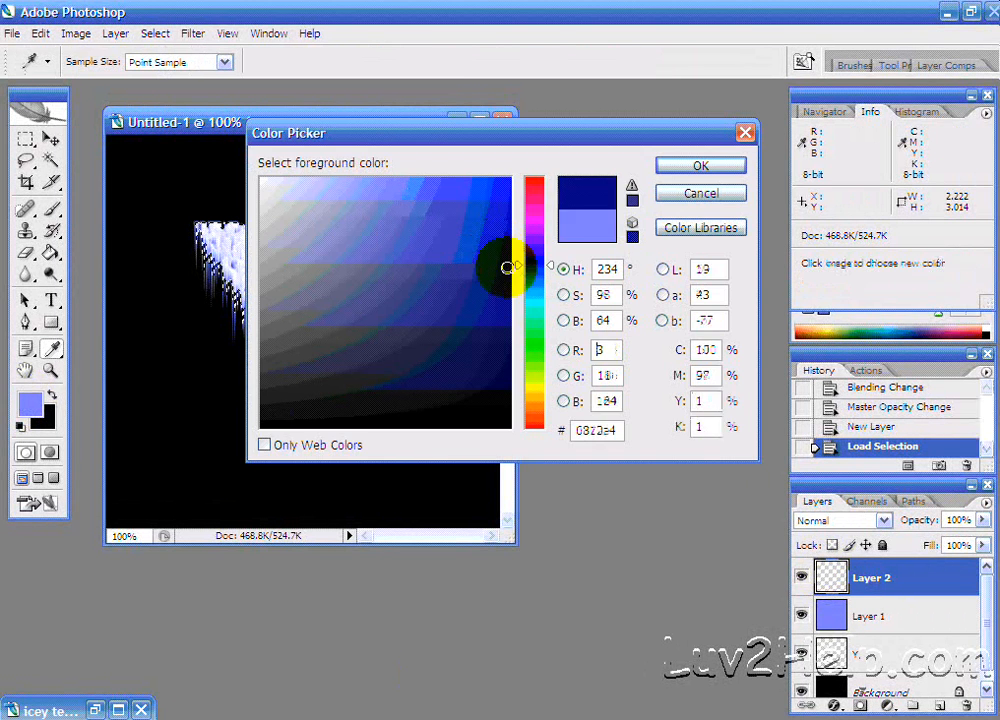
mouse_move(509, 268)
left_mouse_down()
mouse_move(504, 259)
mouse_move(527, 261)
left_mouse_up()
left_click(680, 178)
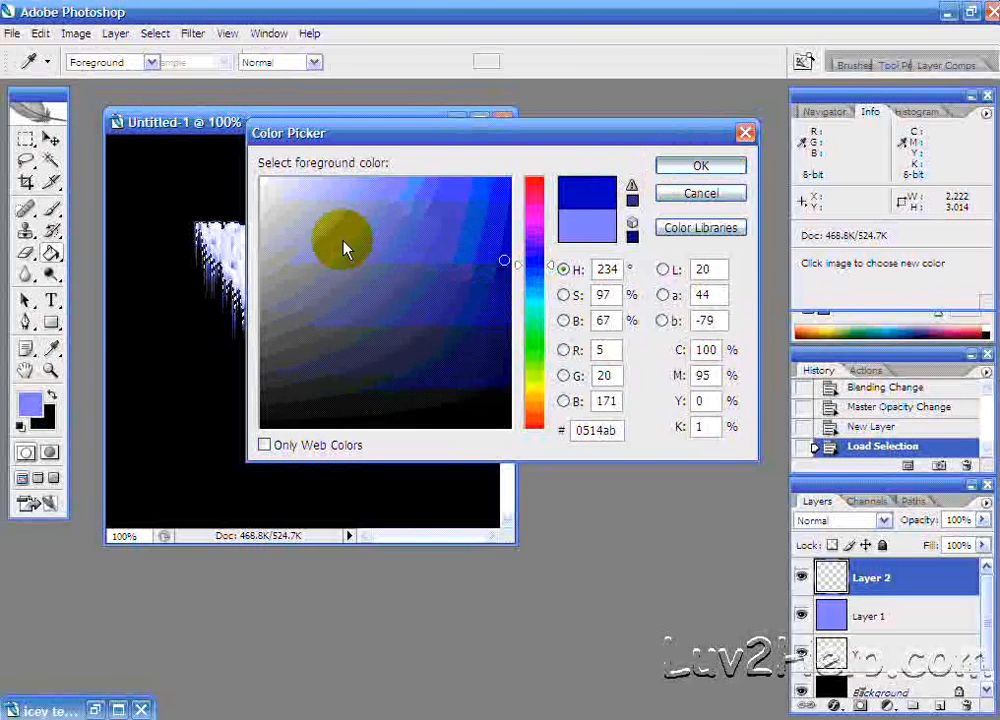
key("g")
left_click(255, 280)
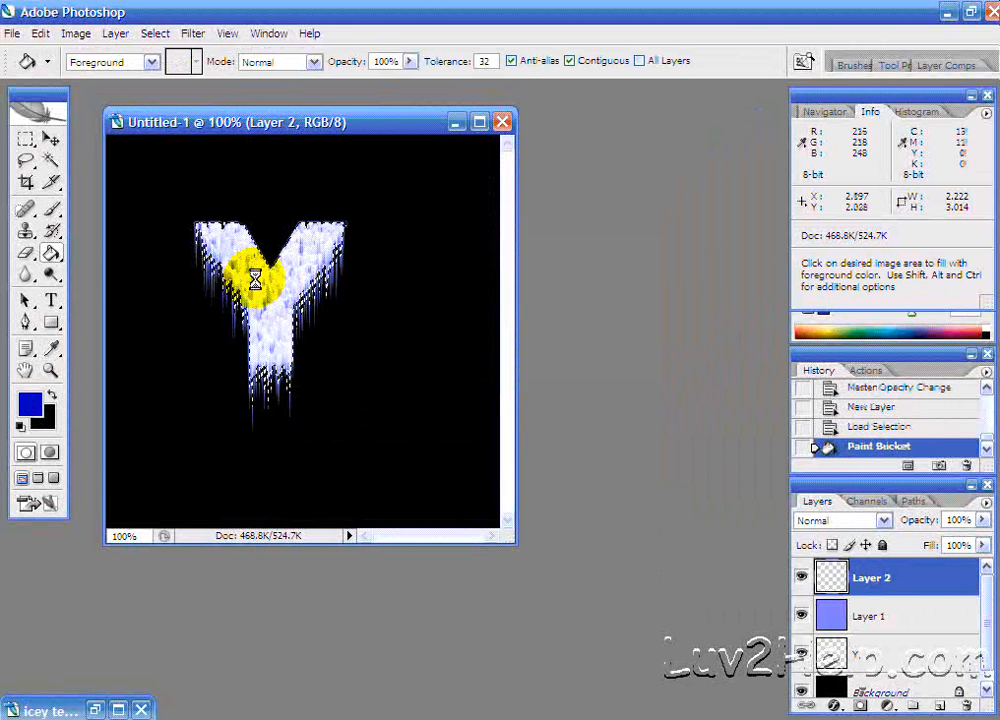
left_click(52, 398)
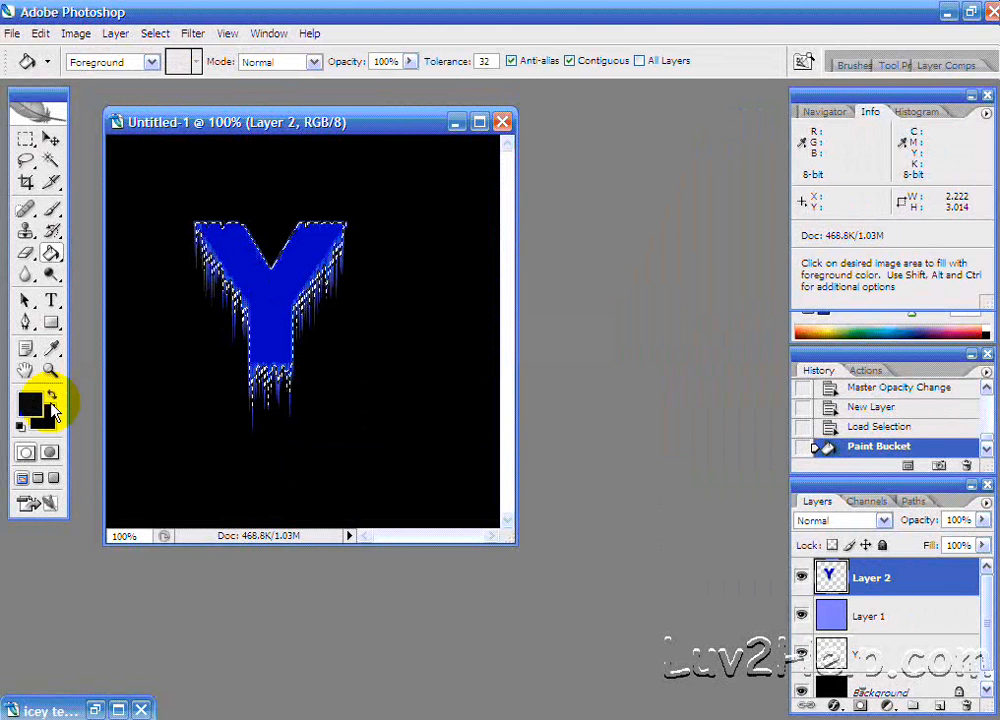
Step: Reset the foreground and background colours to default and apply Neon Glow to Layer 2 with size -20, brightness 18 and glow colour #0009ff
key("d")
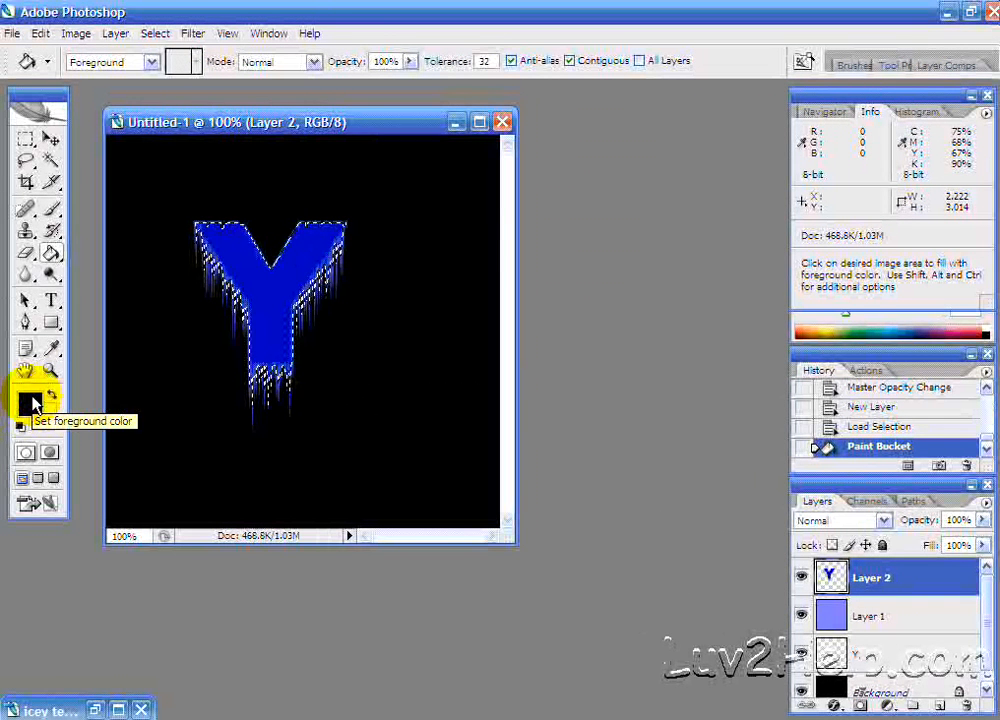
left_click(193, 35)
mouse_move(212, 175)
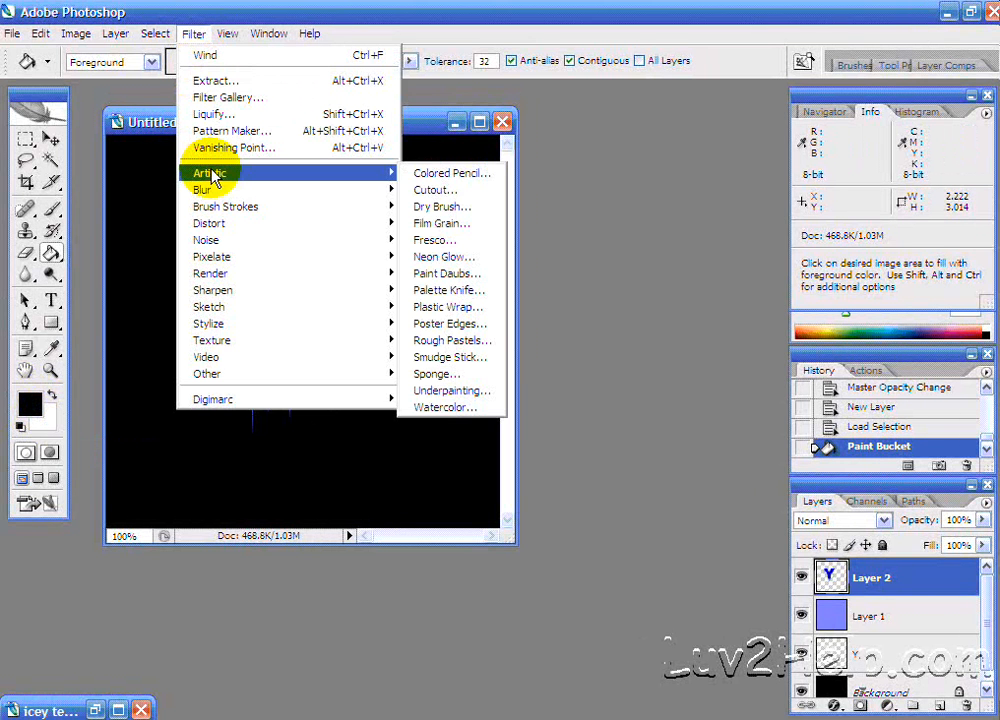
left_click(460, 257)
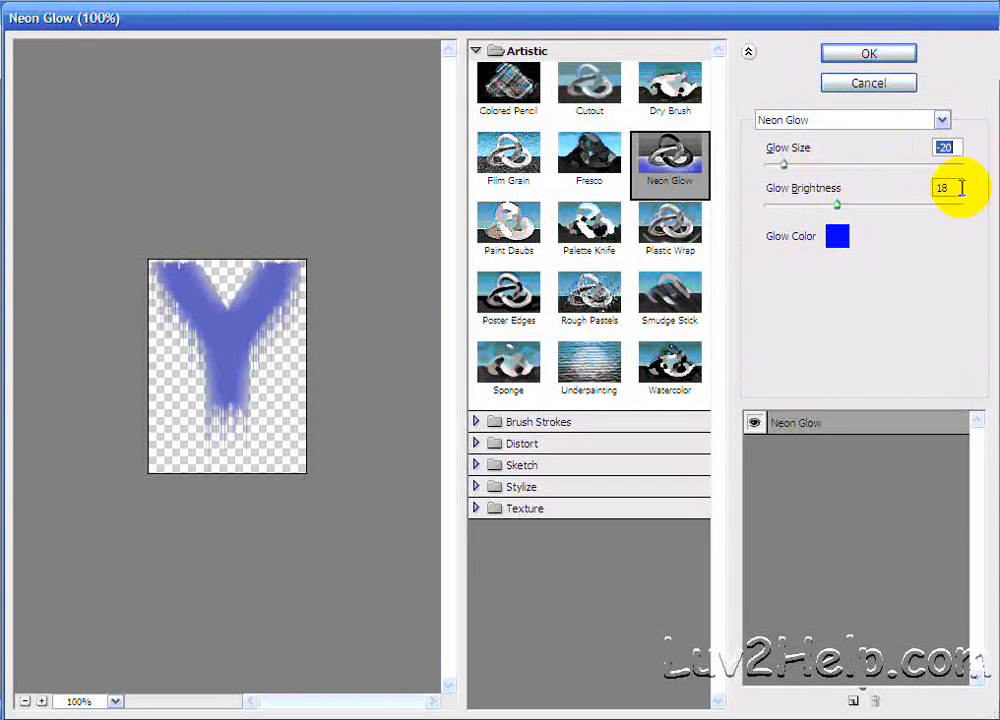
left_click(838, 236)
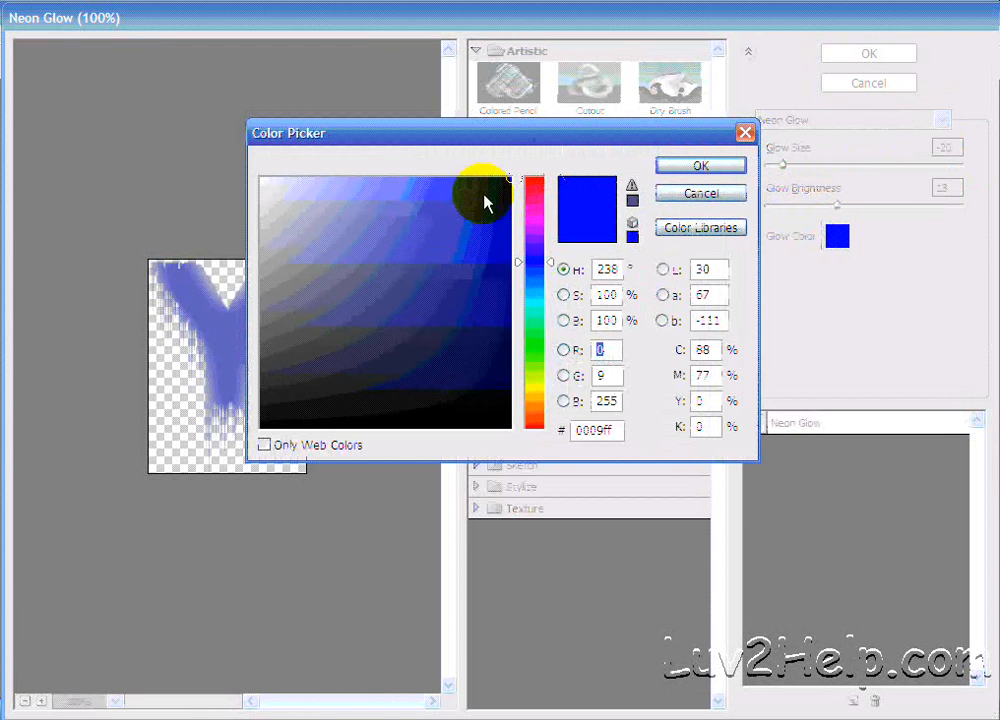
left_click(688, 166)
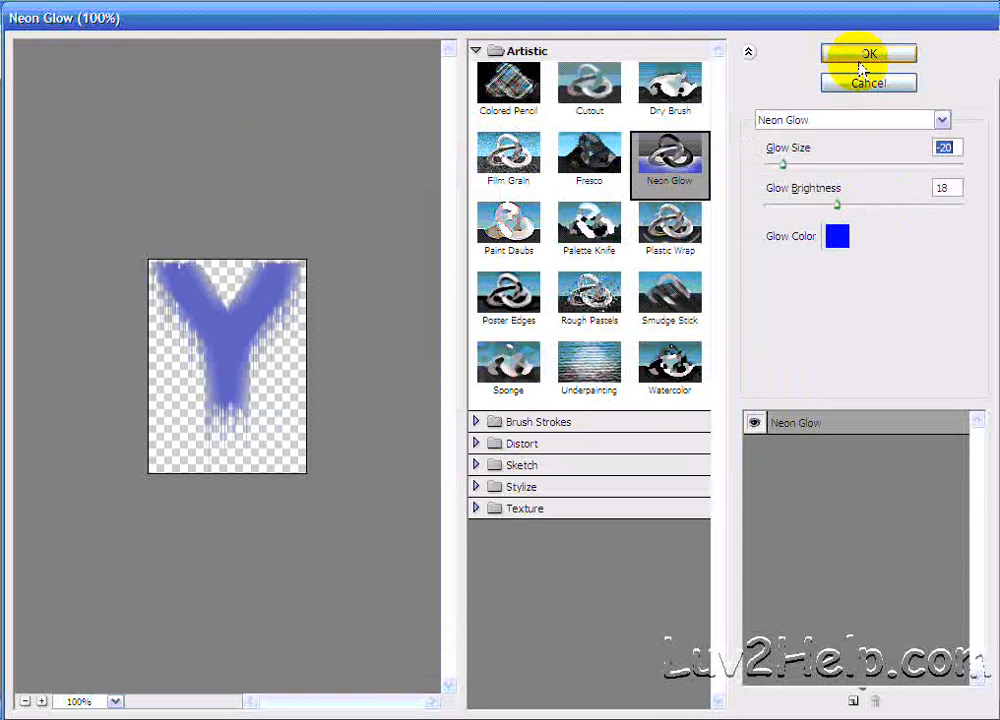
left_click(862, 56)
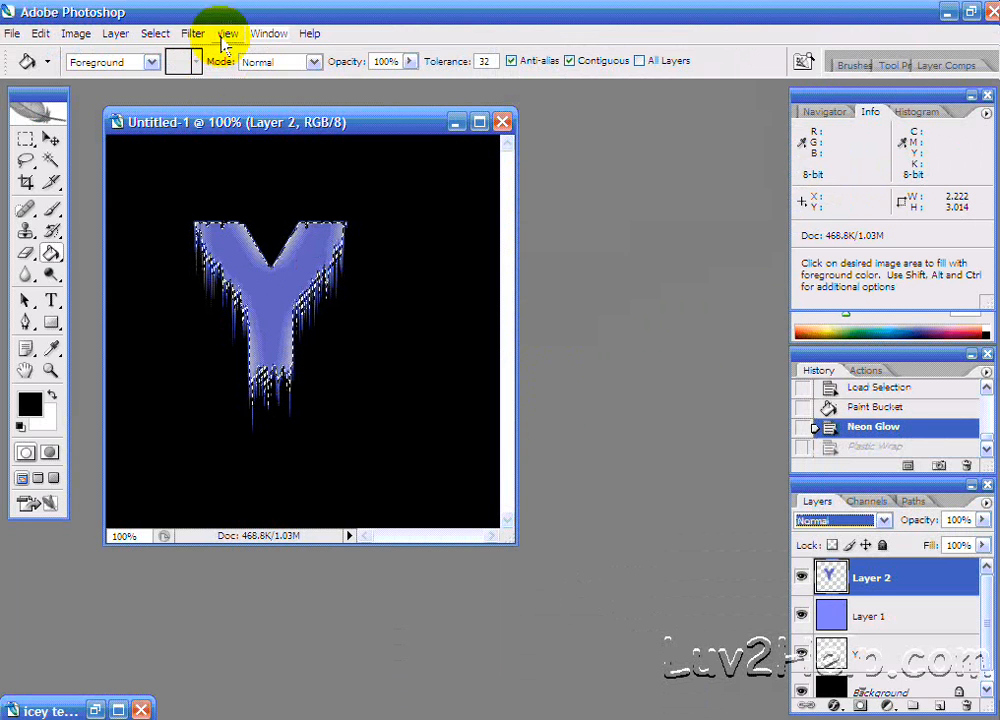
Step: Apply the Plastic Wrap filter to Layer 2 with highlight strength 13, detail 15 and smoothness 6
left_click(225, 36)
mouse_move(194, 35)
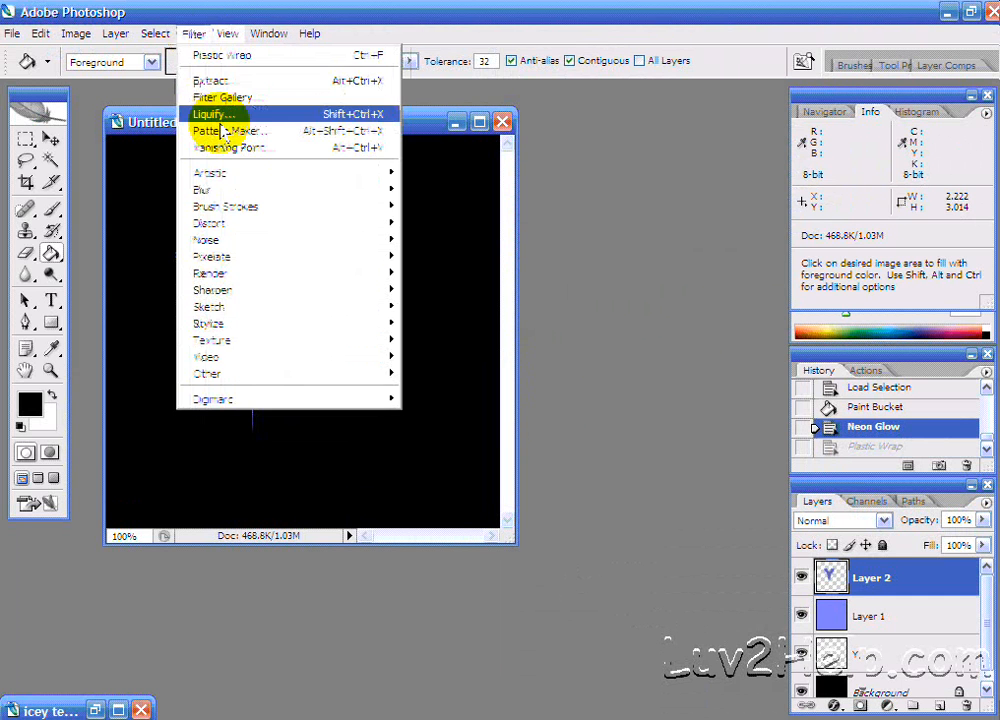
mouse_move(245, 172)
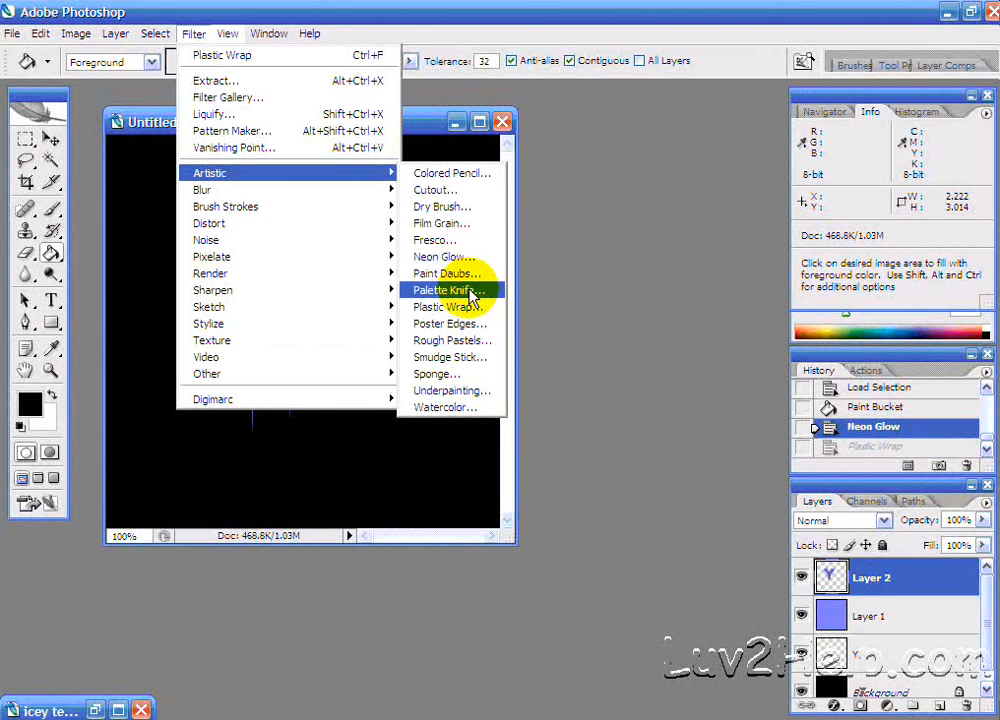
left_click(462, 307)
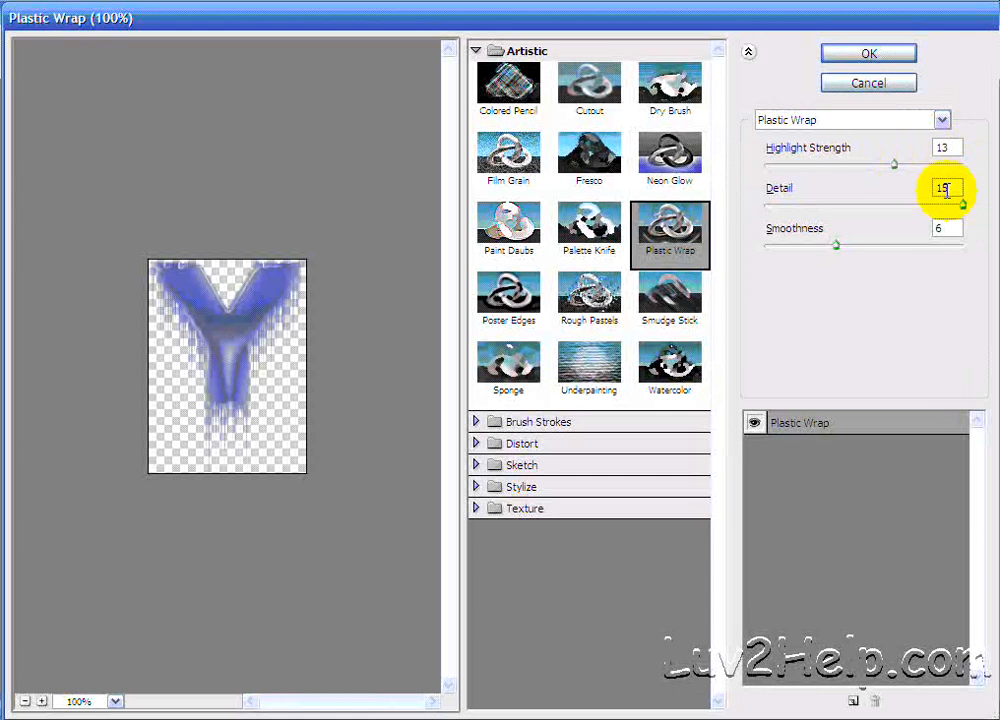
left_click(855, 62)
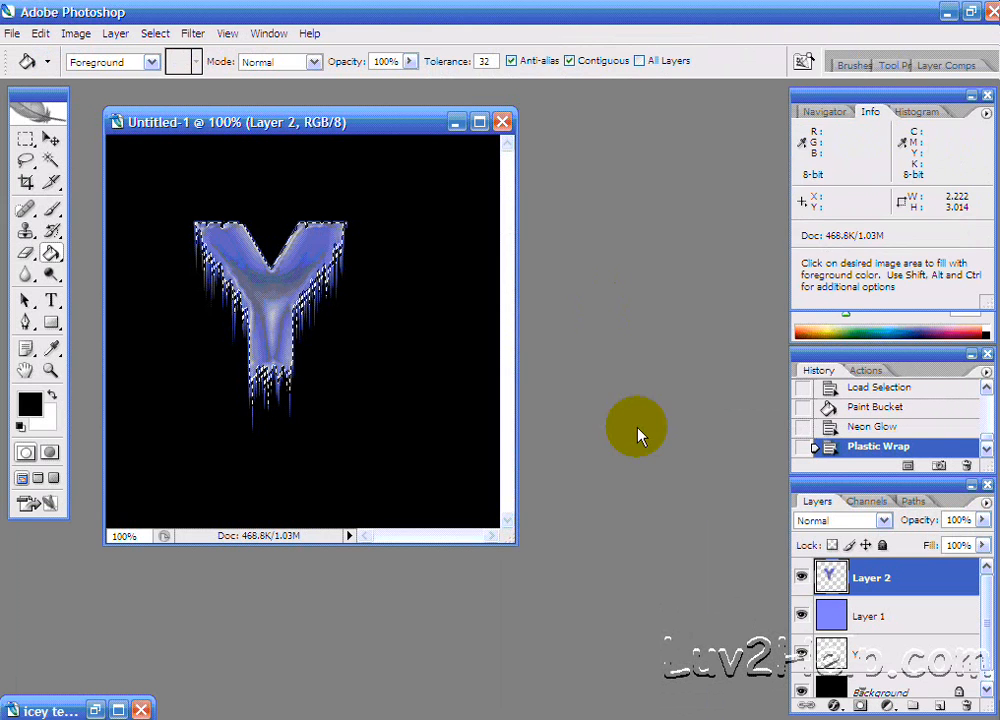
Step: Set Layer 2's blending mode to Pin Light and deselect the Y-shaped selection
left_click(884, 522)
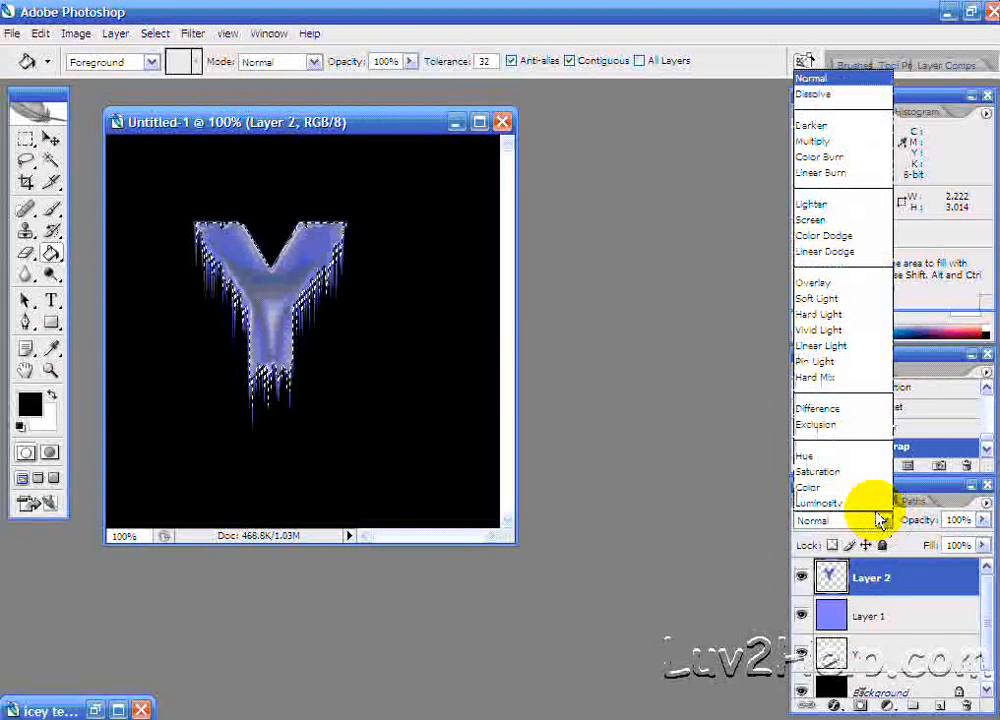
left_click(845, 363)
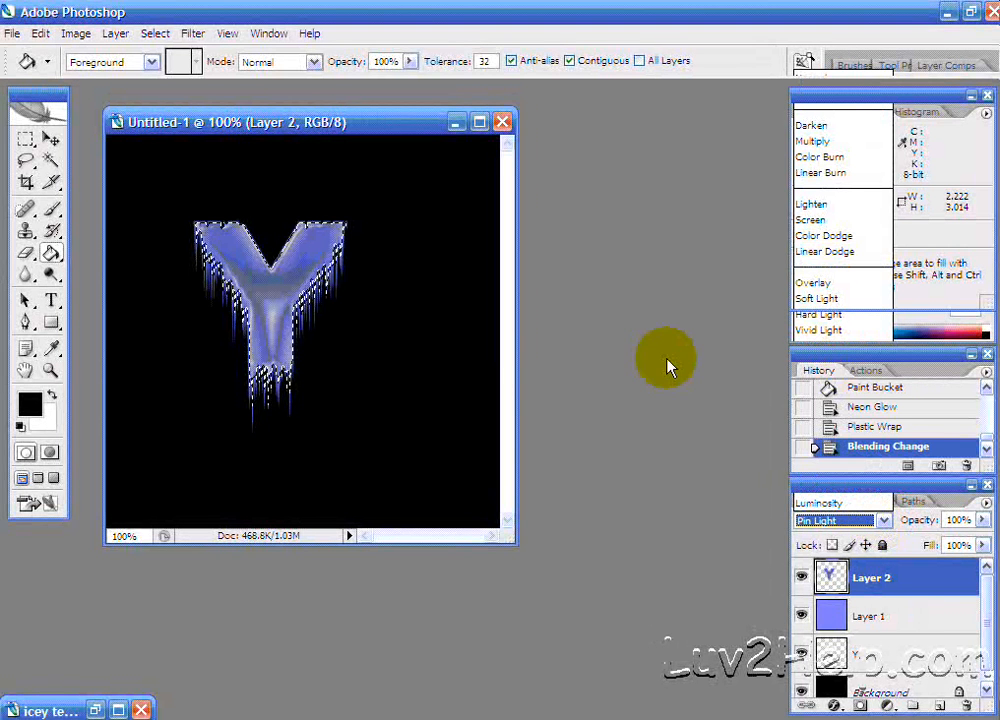
left_click(624, 398)
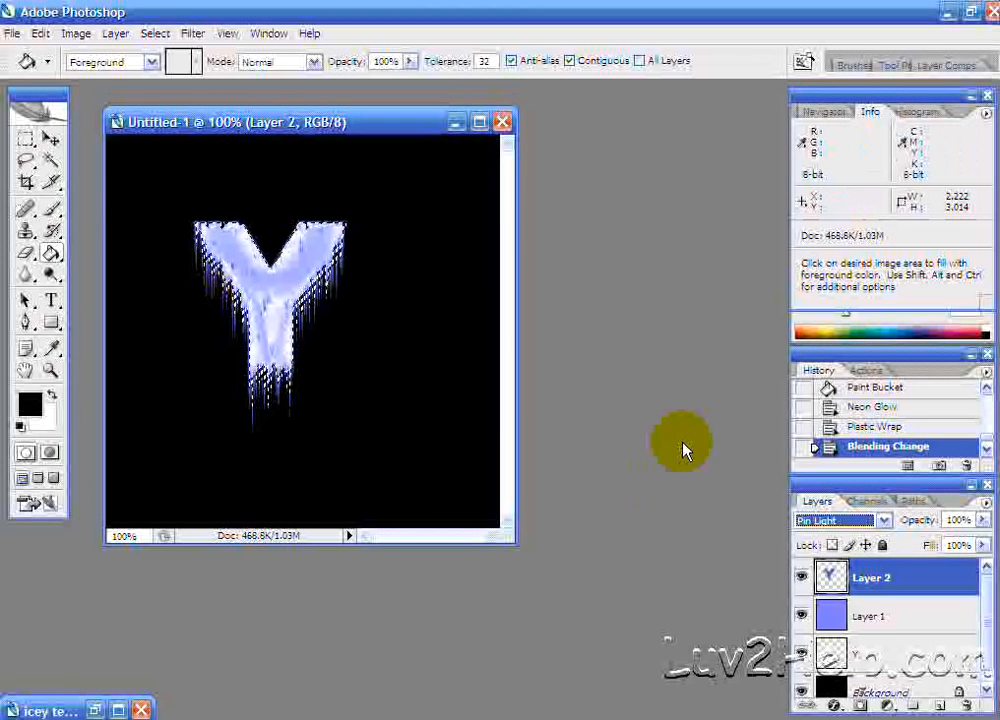
key("ctrl+d")
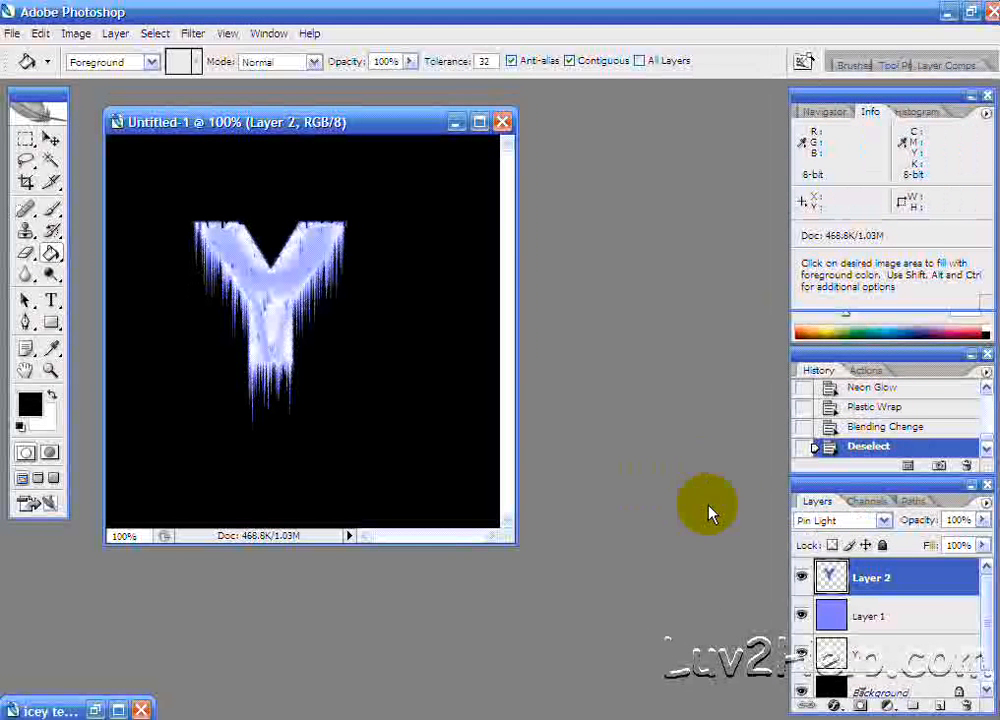
Step: Add Outer Glow and Bevel and Emboss with Contour to Layer 2 as layer styles
right_click(933, 582)
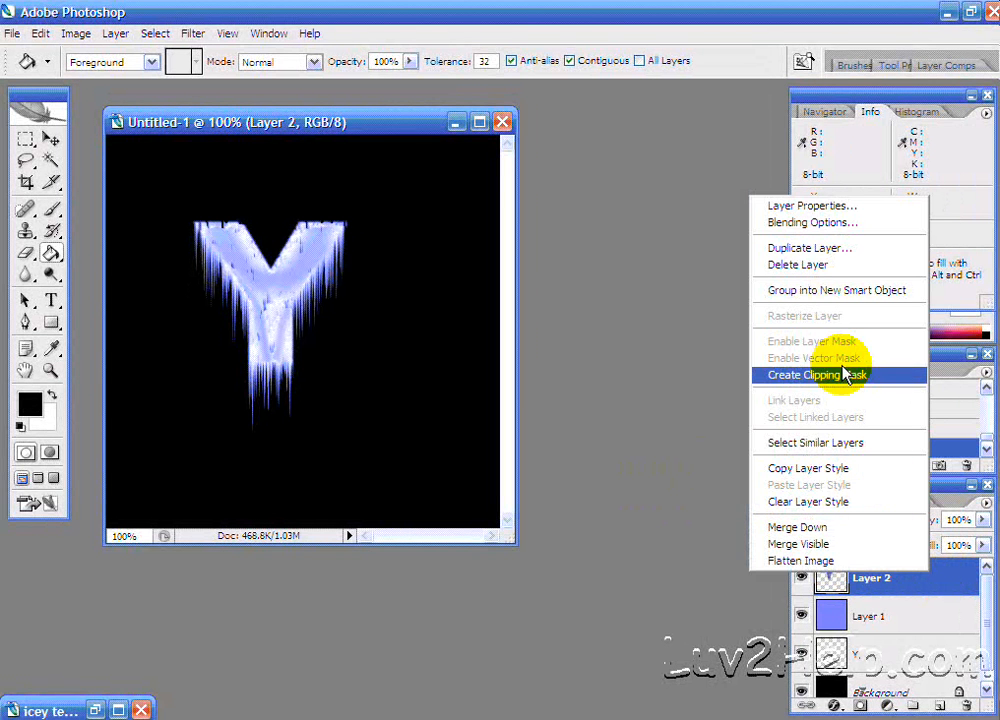
left_click(829, 223)
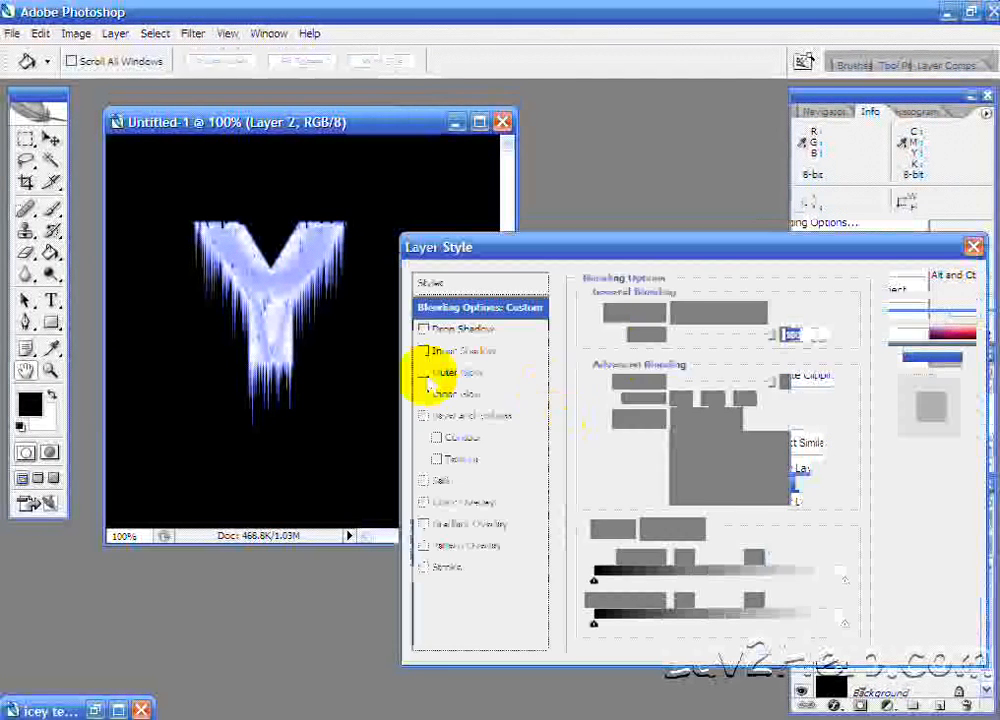
left_click(424, 373)
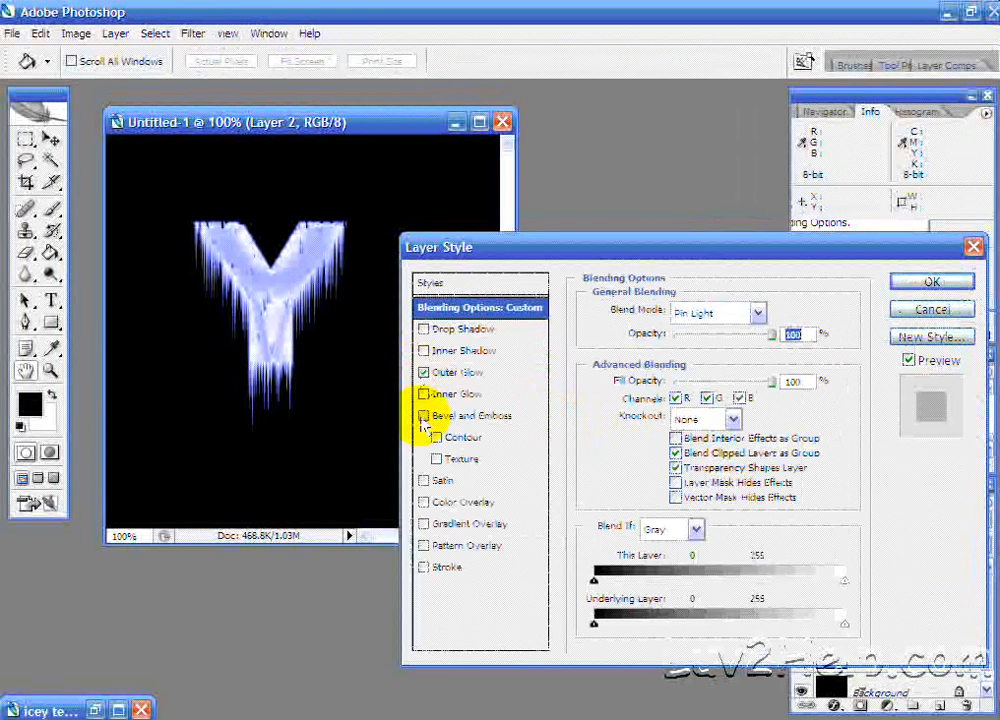
left_click(424, 416)
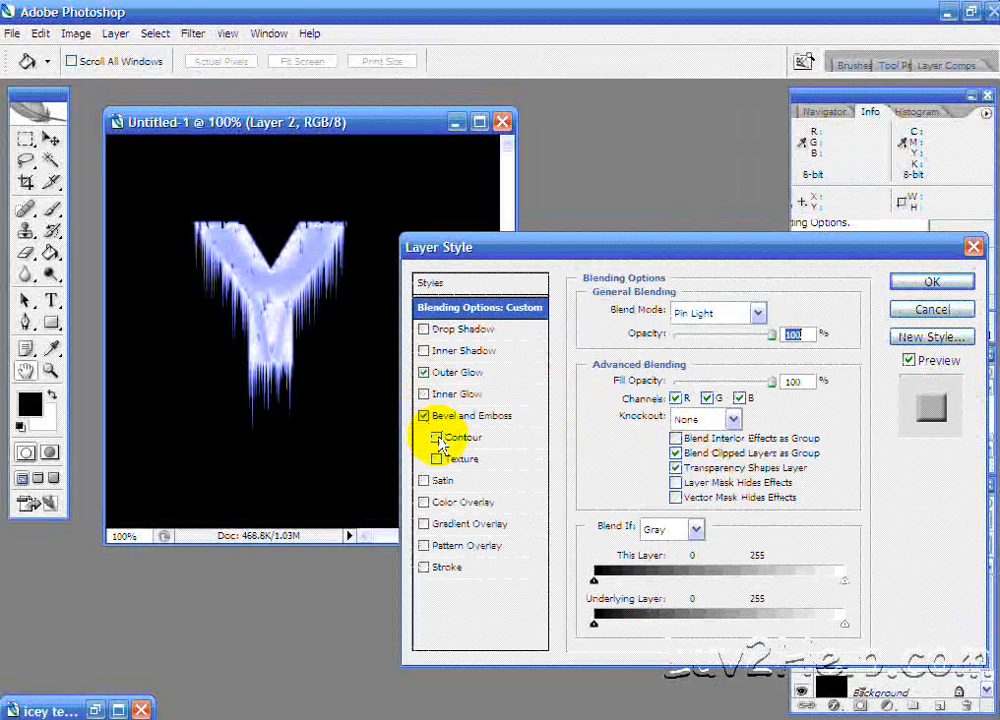
left_click(438, 439)
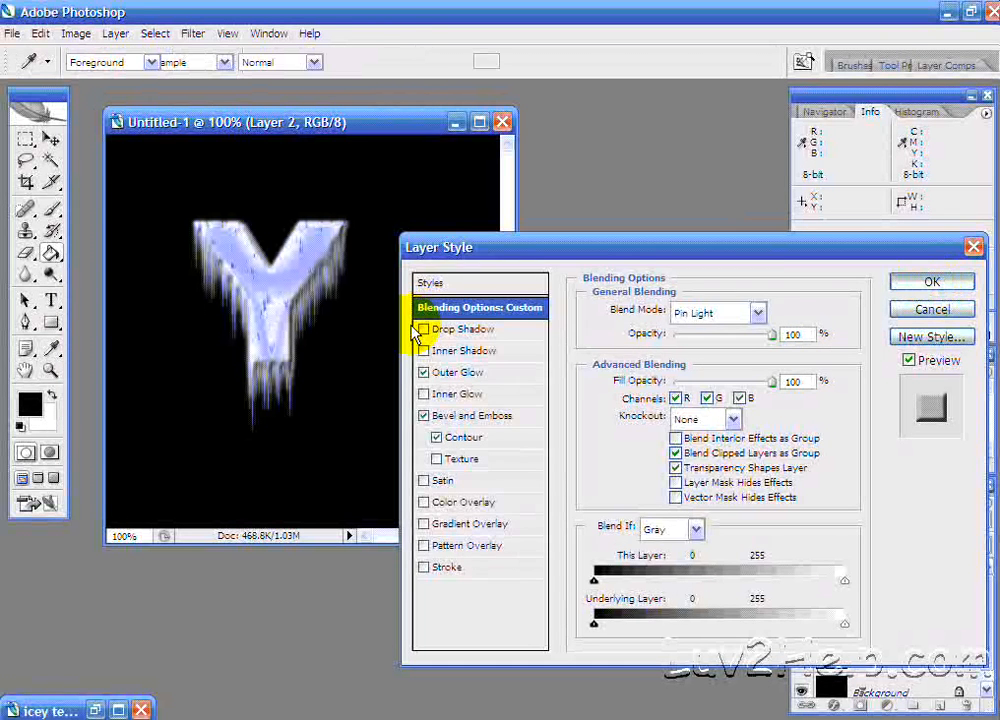
key("Return")
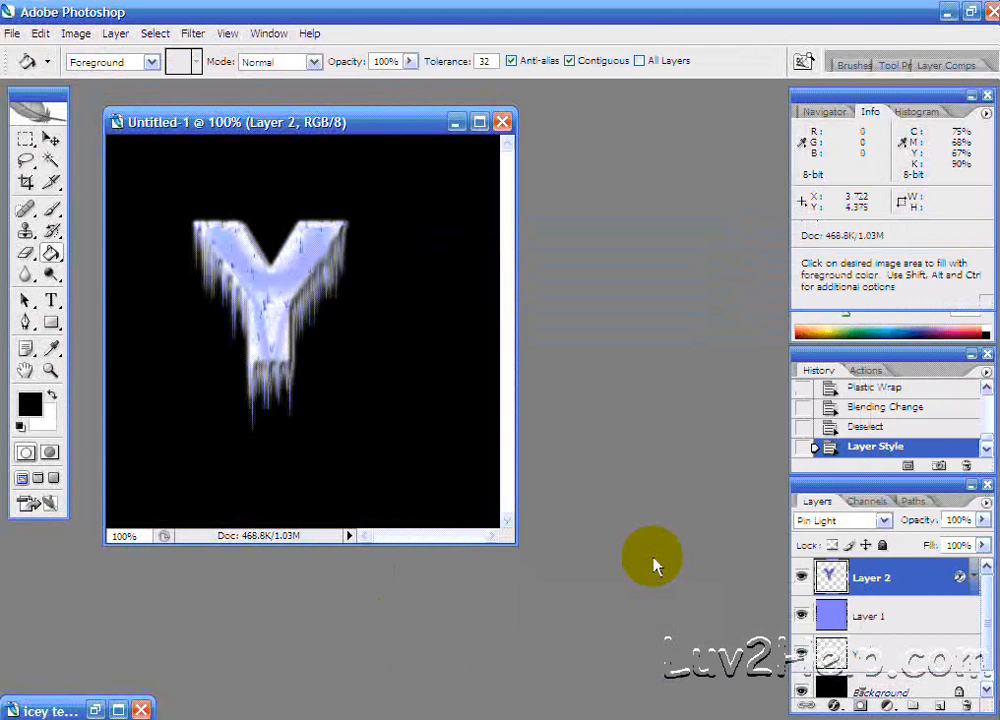
Step: Replace the Brush tool's current brushes with the Assorted Brushes set and choose the 50 px Starburst - Small brush
left_click(54, 210)
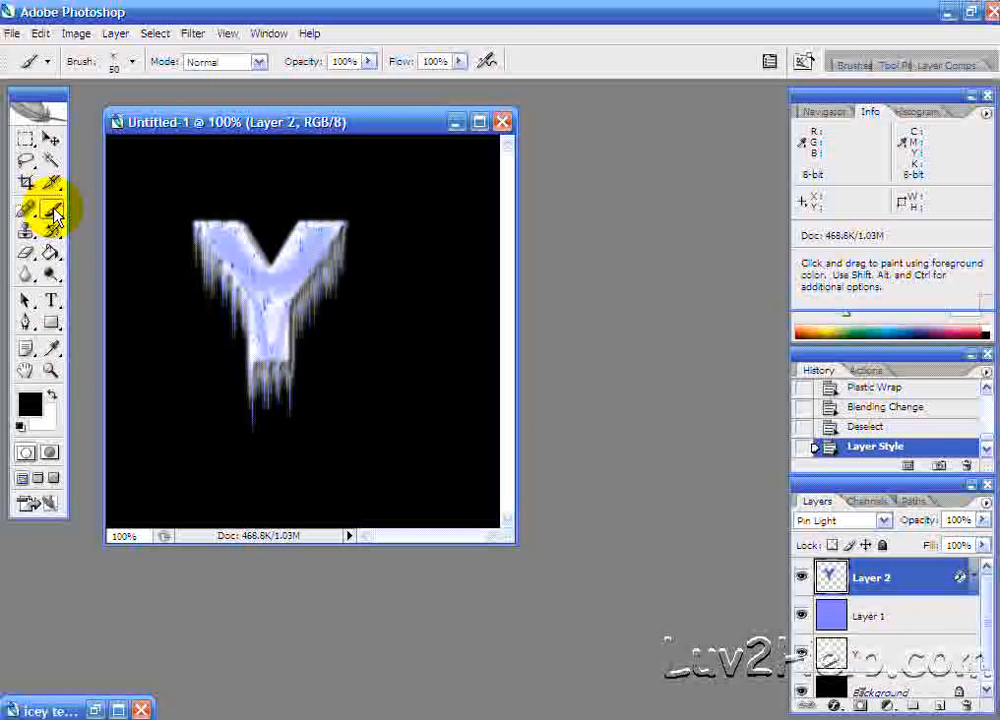
left_click(134, 63)
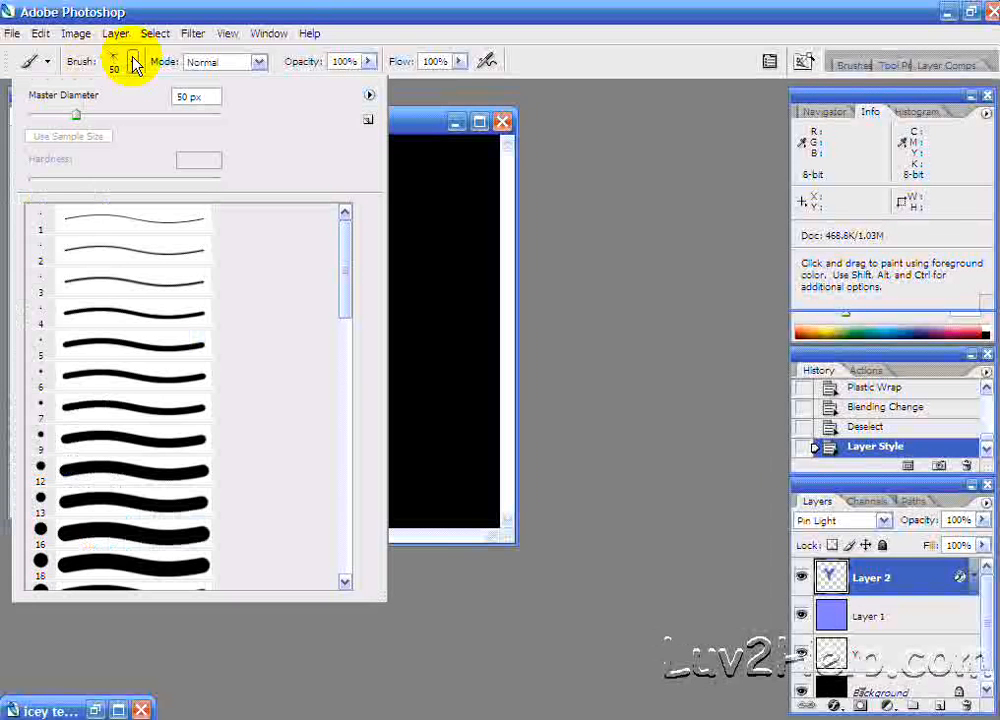
left_click(369, 95)
left_click(391, 390)
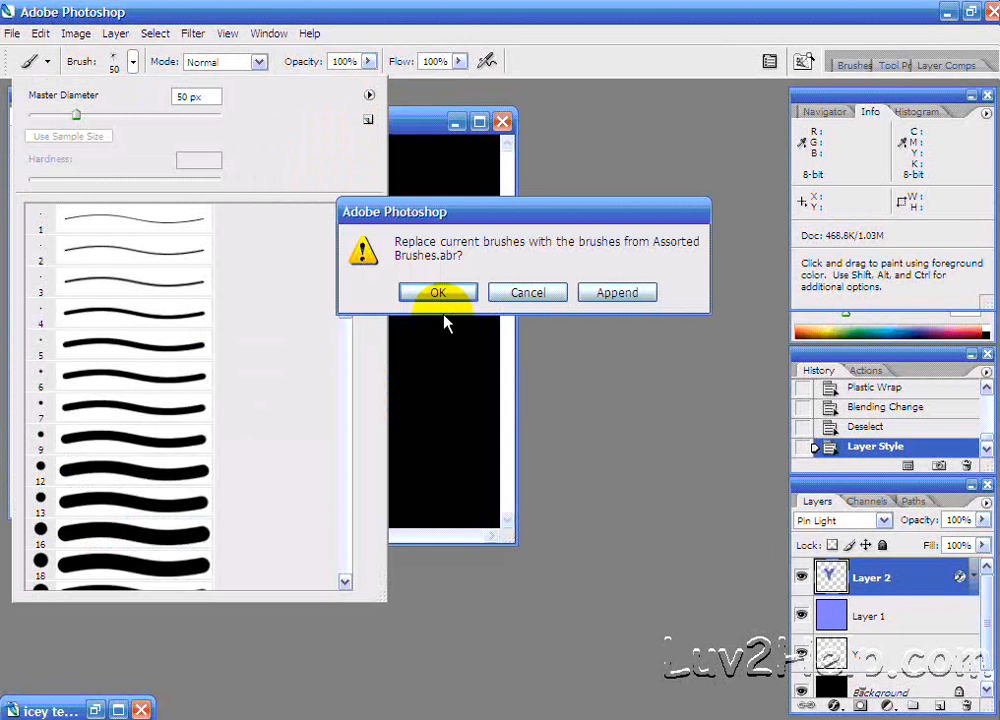
left_click(441, 298)
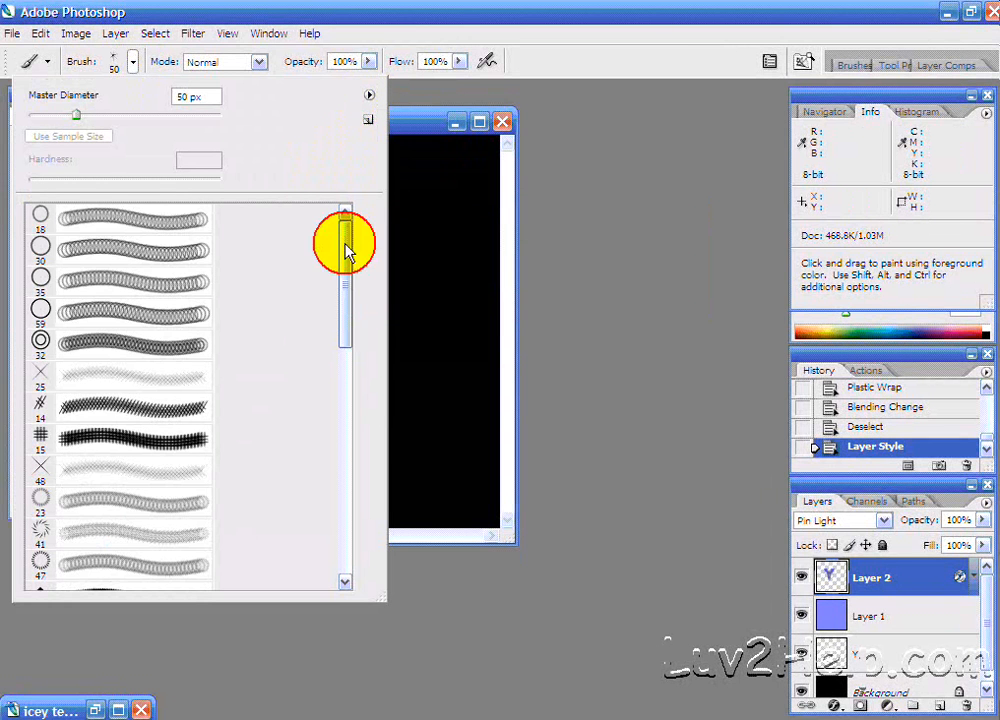
mouse_move(350, 241)
left_mouse_down()
mouse_move(348, 522)
mouse_move(352, 468)
left_mouse_up()
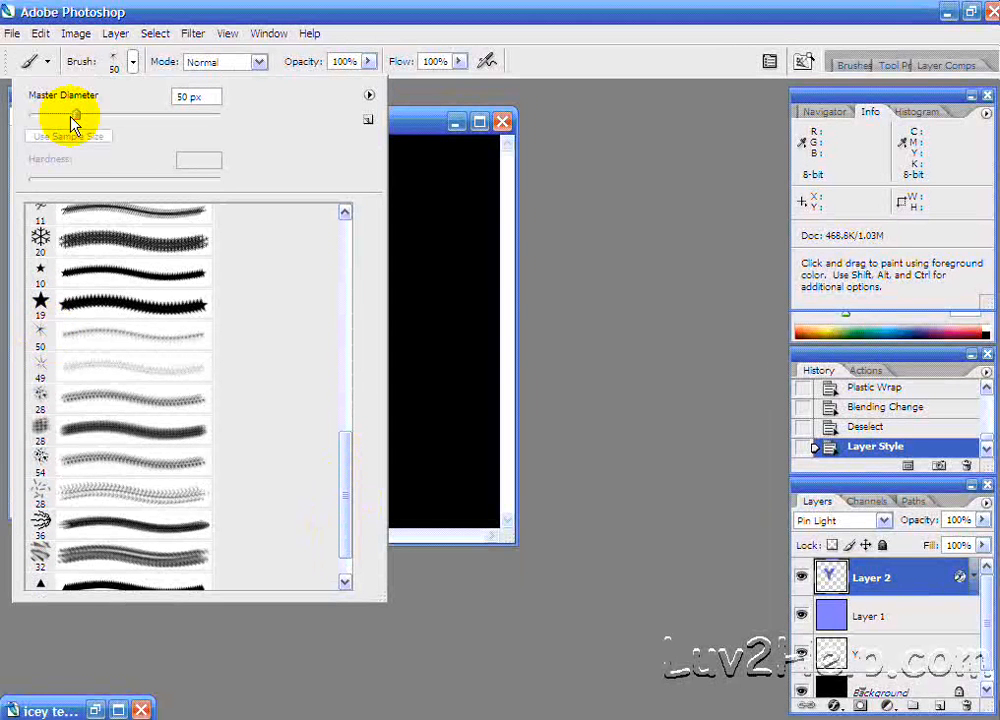
left_click(40, 338)
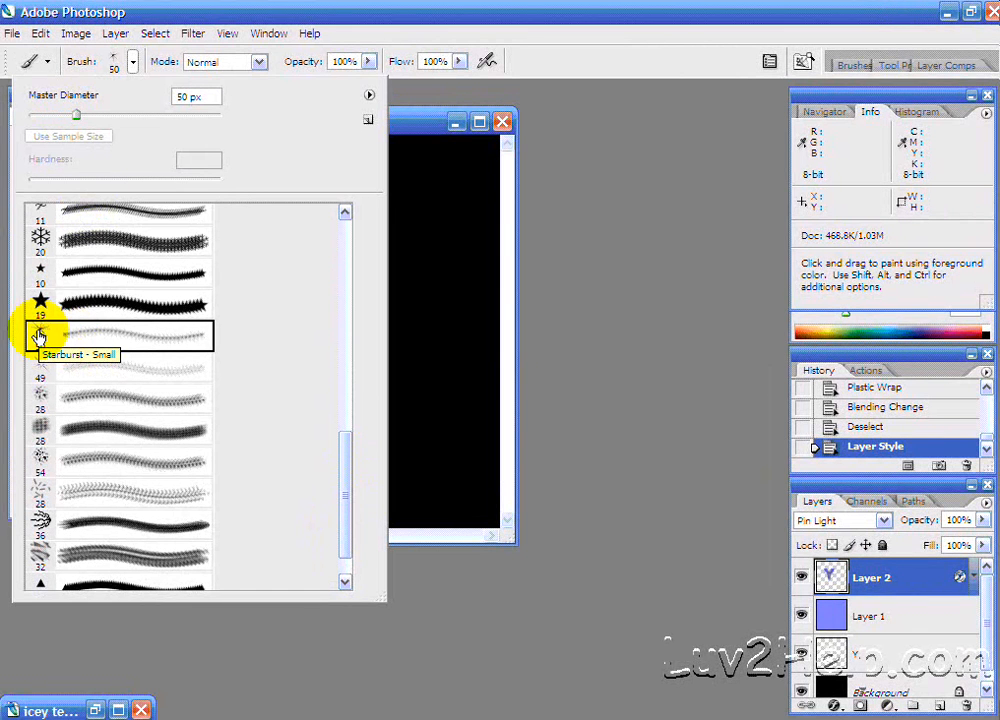
left_click_drag(76, 115, 52, 119)
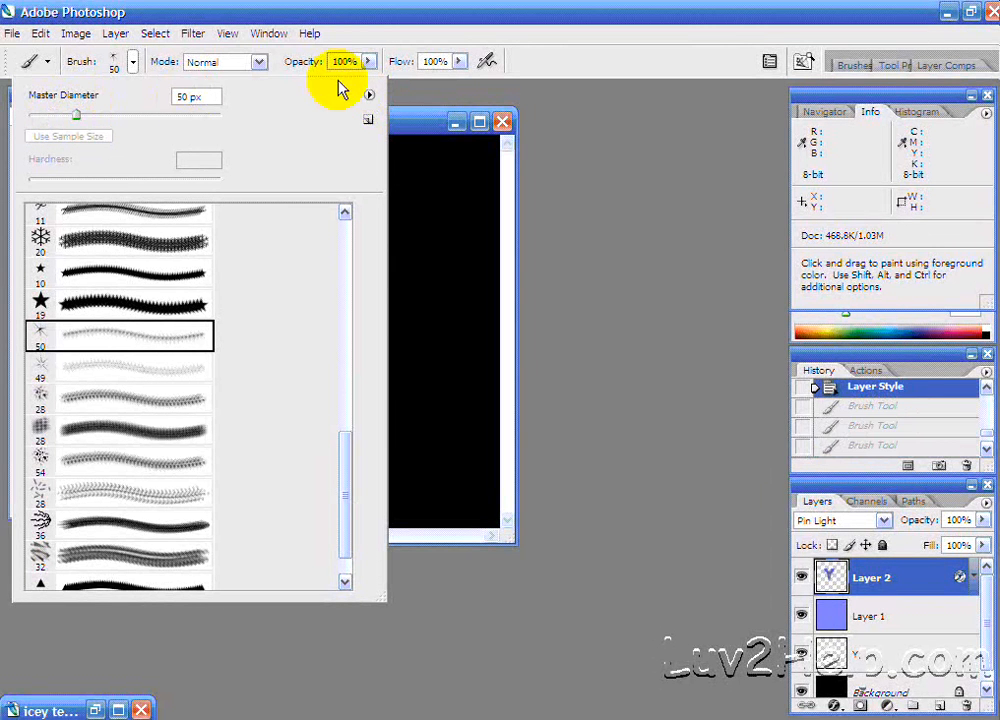
left_click(369, 97)
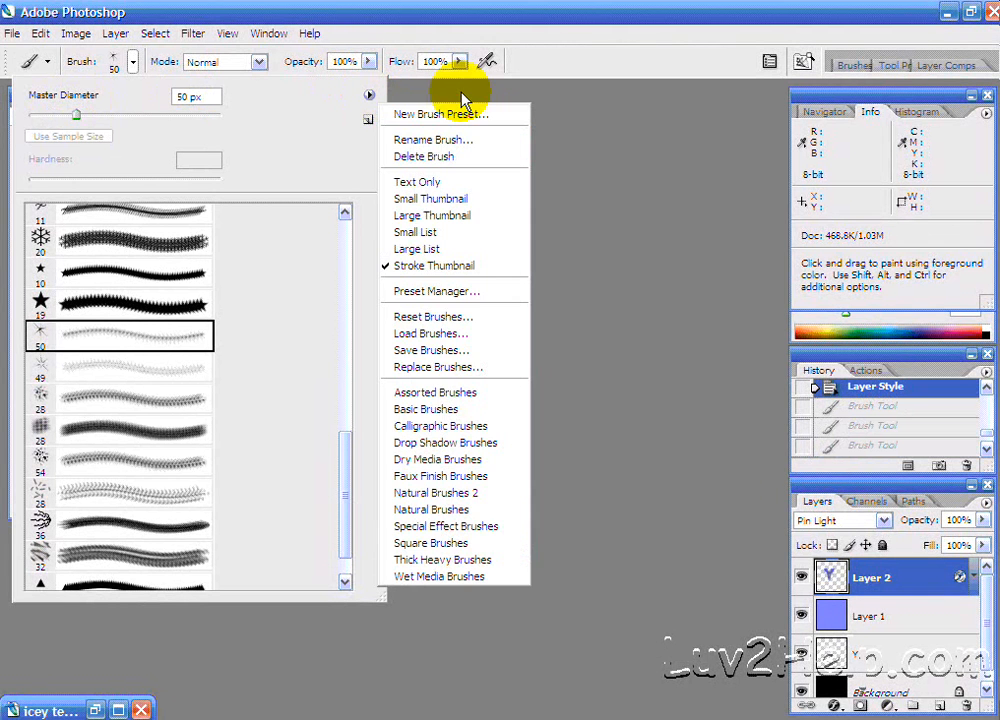
left_click(636, 185)
left_click(612, 185)
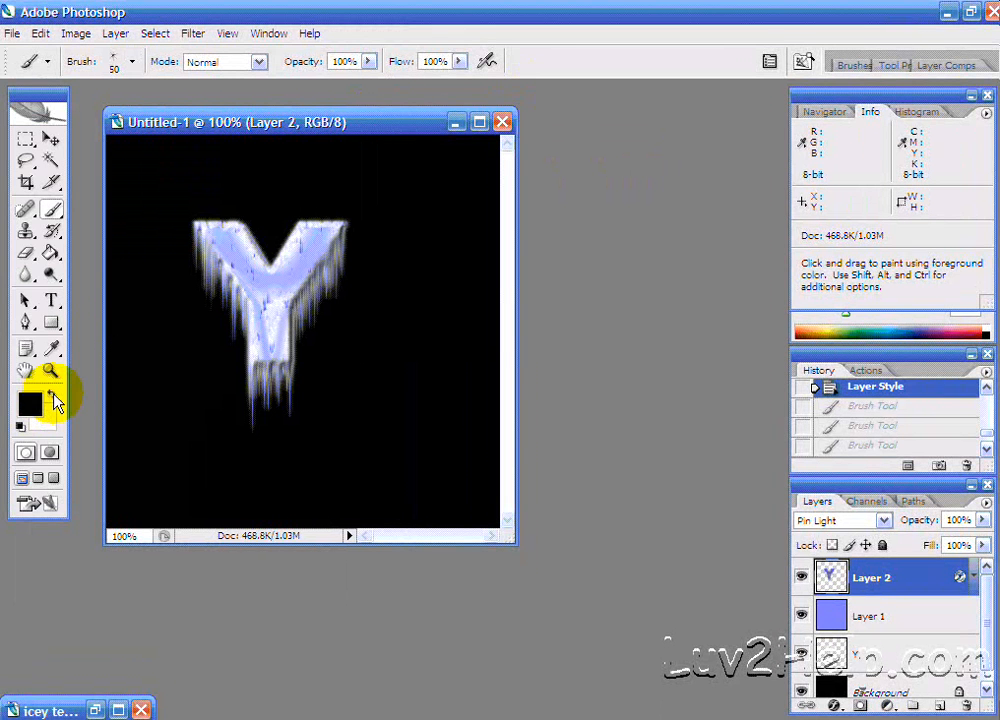
Step: Swap the foreground and background colours so that white is the painting colour
left_click(52, 394)
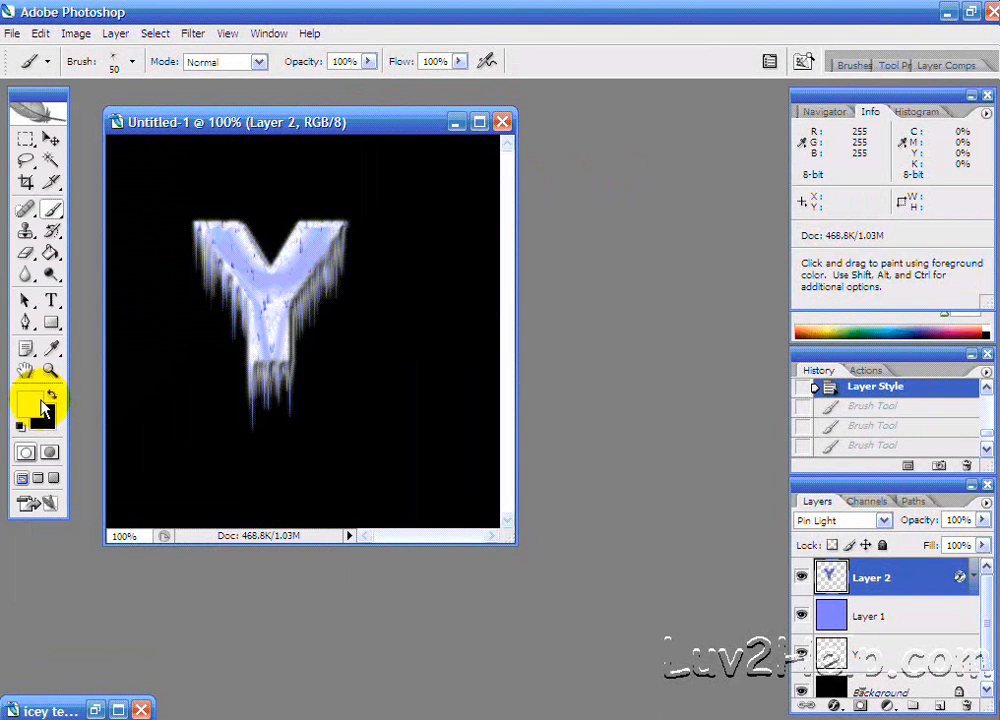
left_click(52, 396)
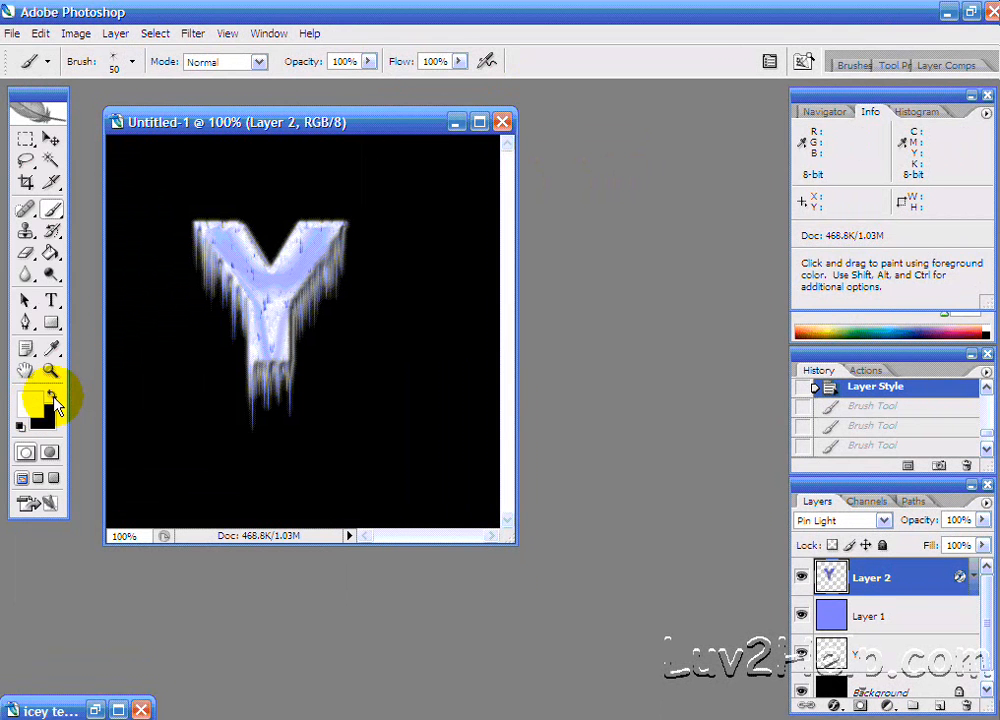
left_click(52, 396)
left_click(53, 398)
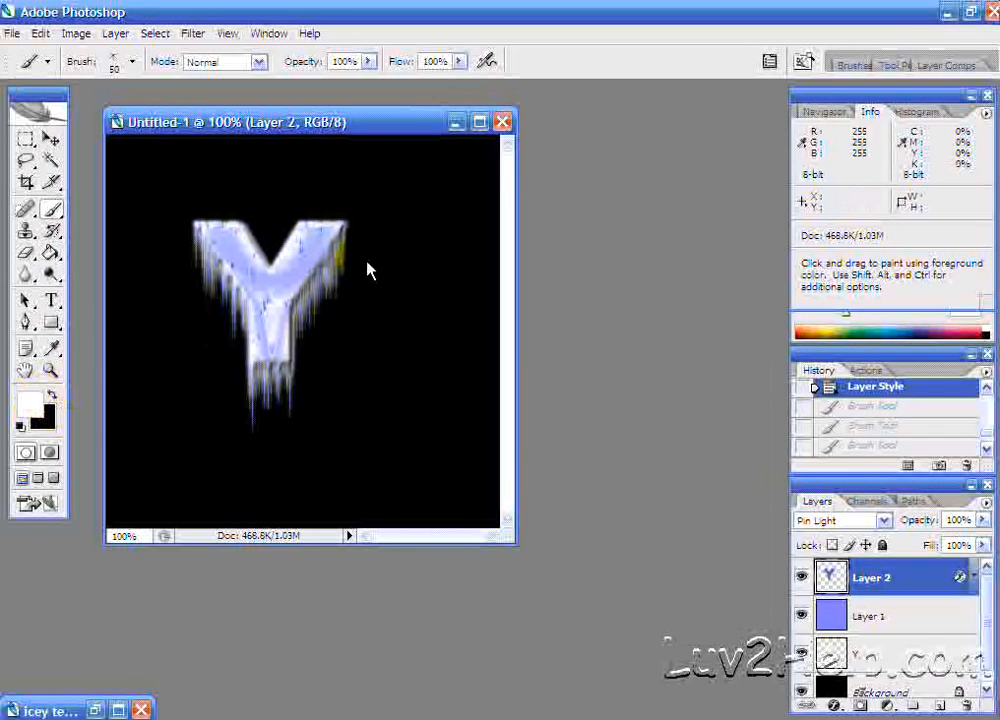
Step: Paint white starburst sparkles on Layer 2 at the Y's upper outer corners, inner arm edge, left side and stem base
mouse_move(345, 230)
left_mouse_down()
mouse_move(350, 217)
mouse_move(268, 240)
mouse_move(282, 236)
left_mouse_up()
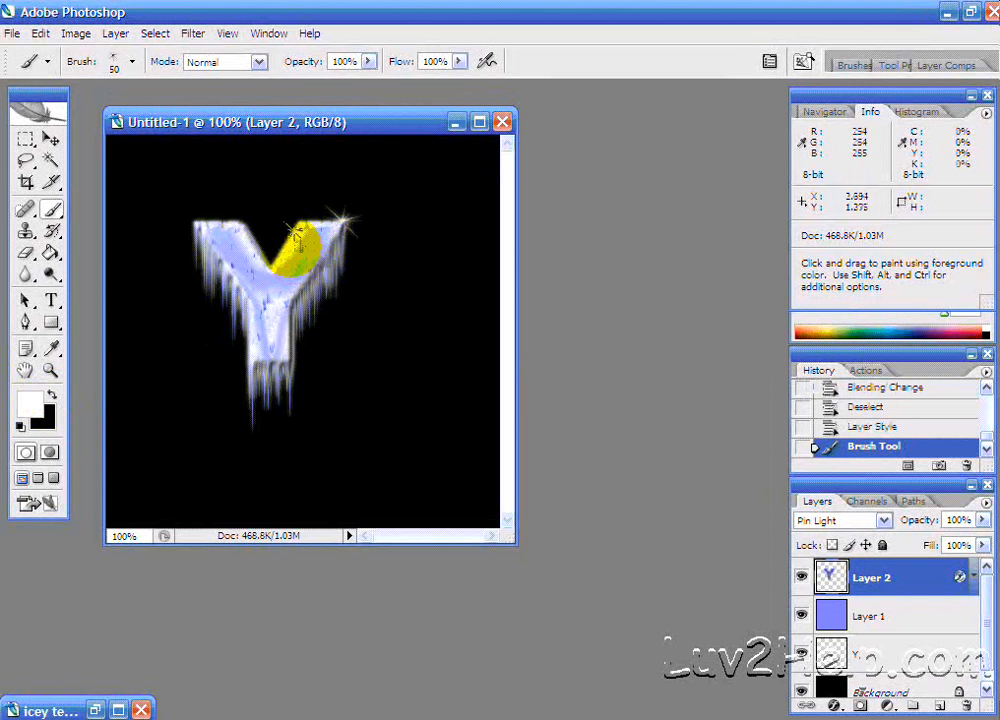
left_click(284, 241)
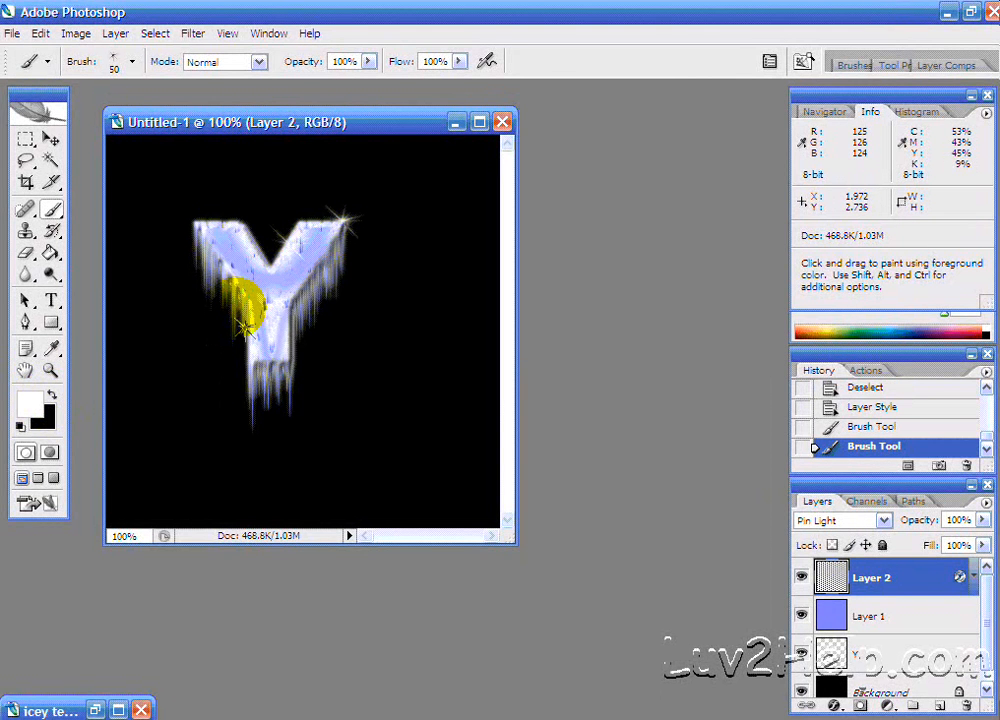
left_click_drag(233, 297, 234, 285)
left_click(268, 357)
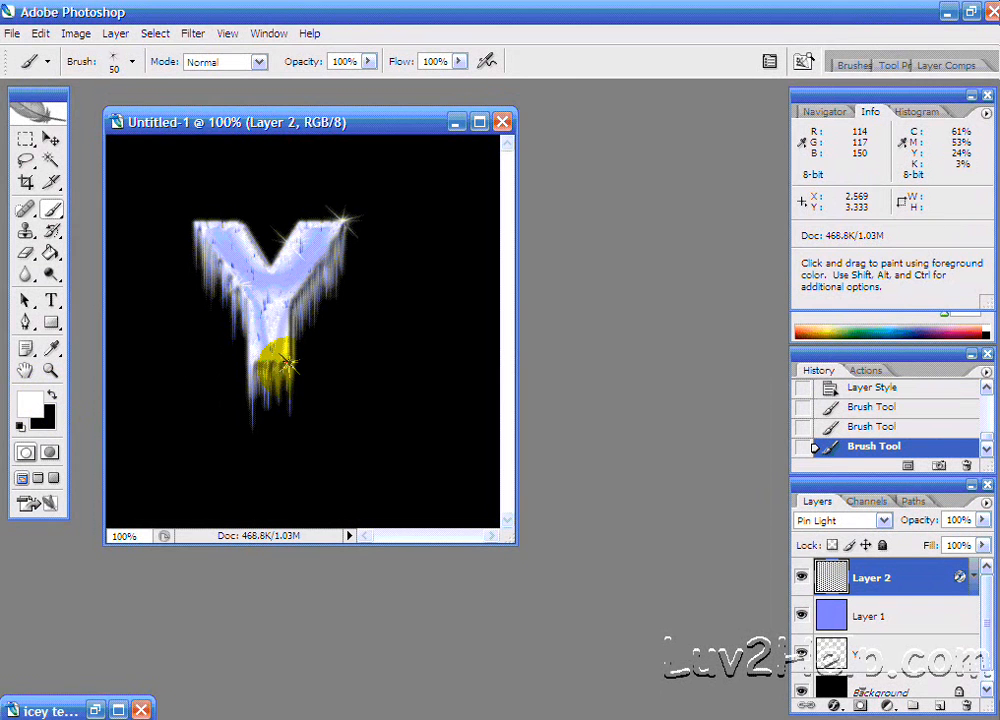
left_click(234, 301)
left_click(212, 234)
left_click(252, 316)
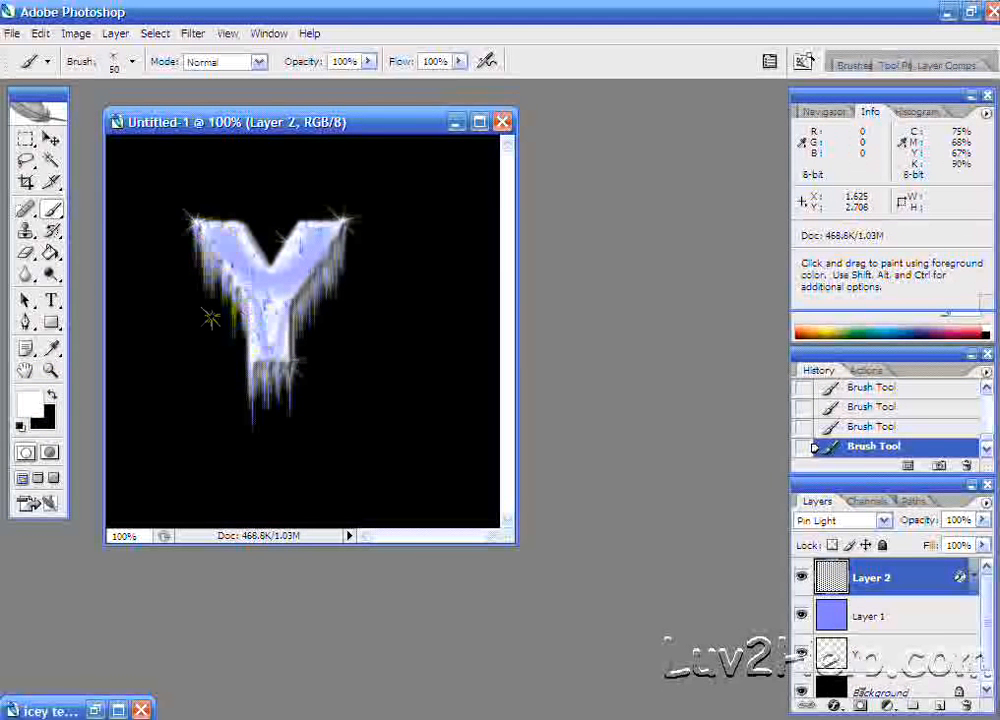
left_click(315, 285)
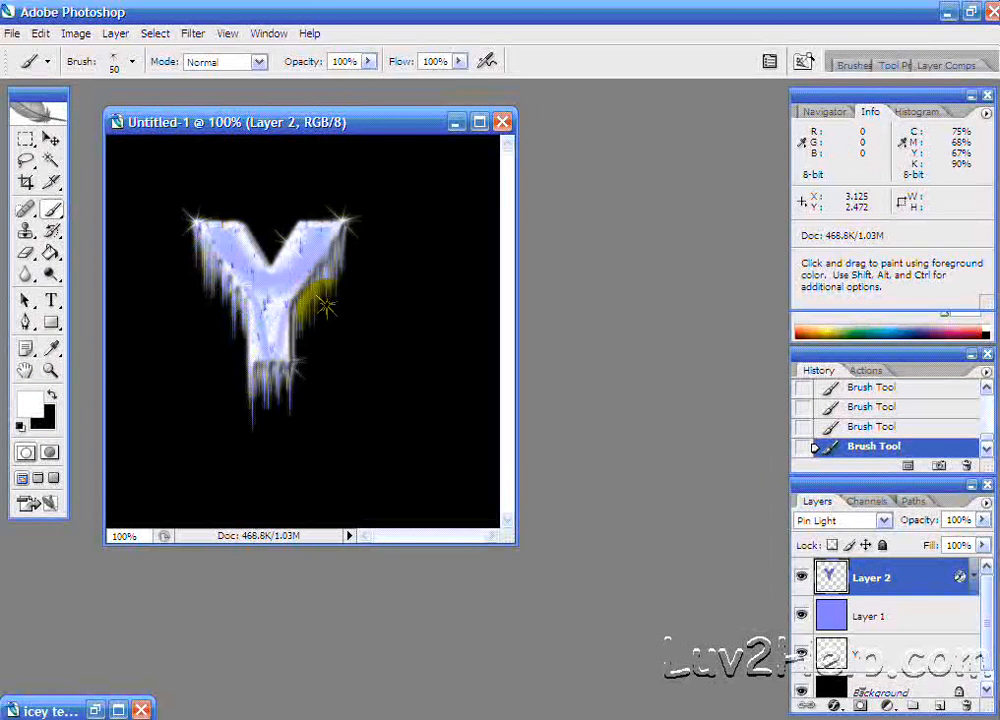
left_click(314, 290)
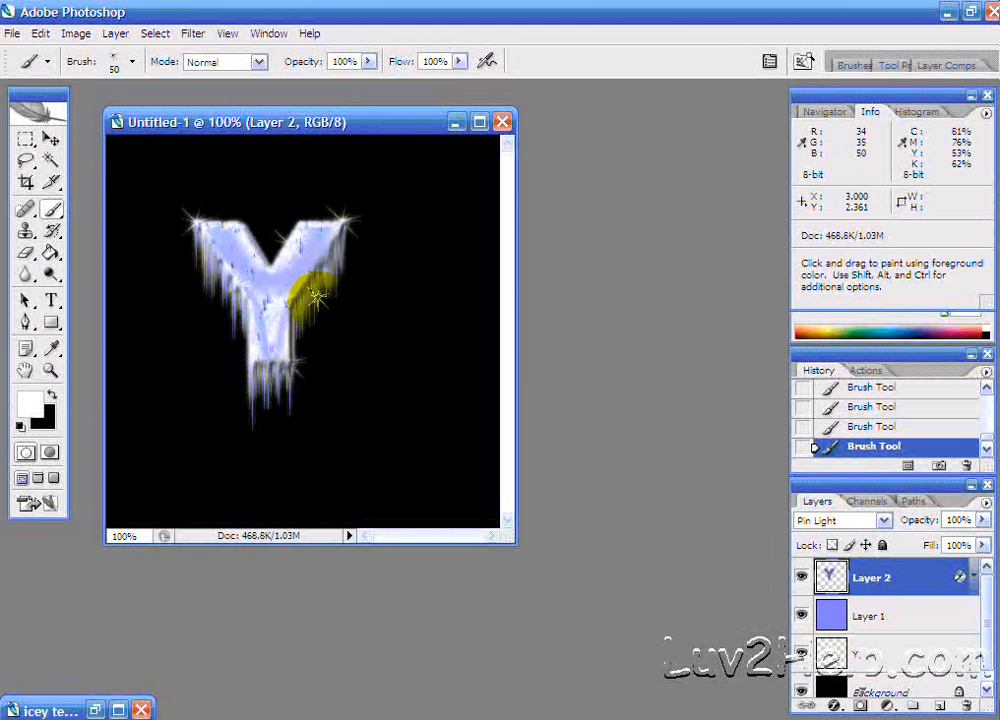